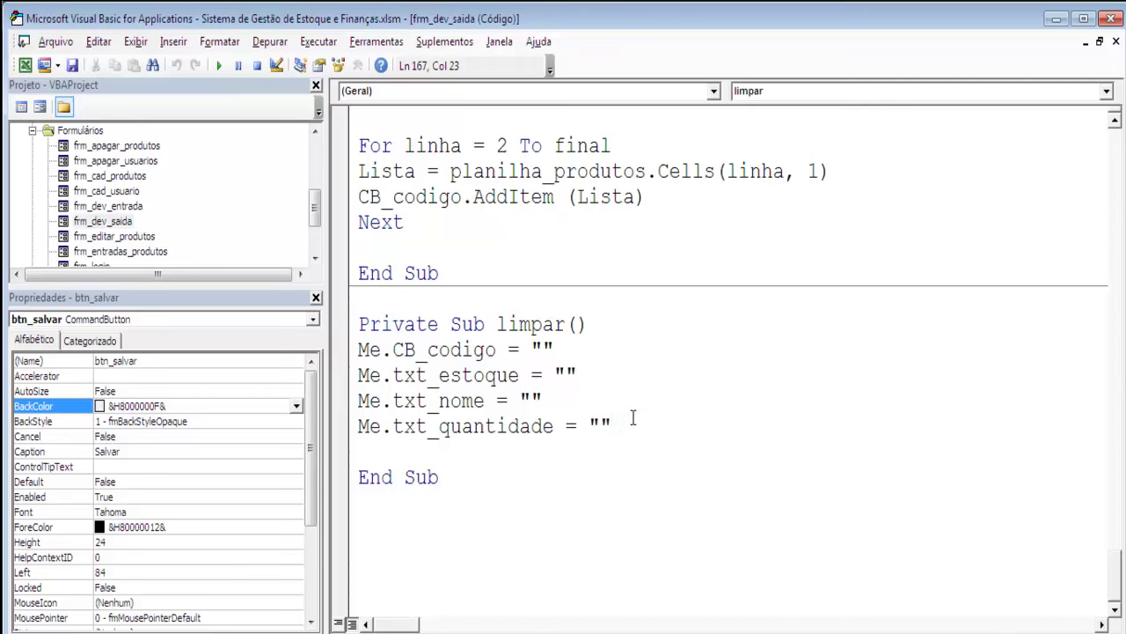
Add a Me.txt_cliente = "" line to the limpar sub
{"action": "key", "text": "Return"}
{"action": "type", "text": "me;t"}
{"action": "key", "text": "BackSpace"}
{"action": "key", "text": "BackSpace"}
{"action": "type", "text": "."}
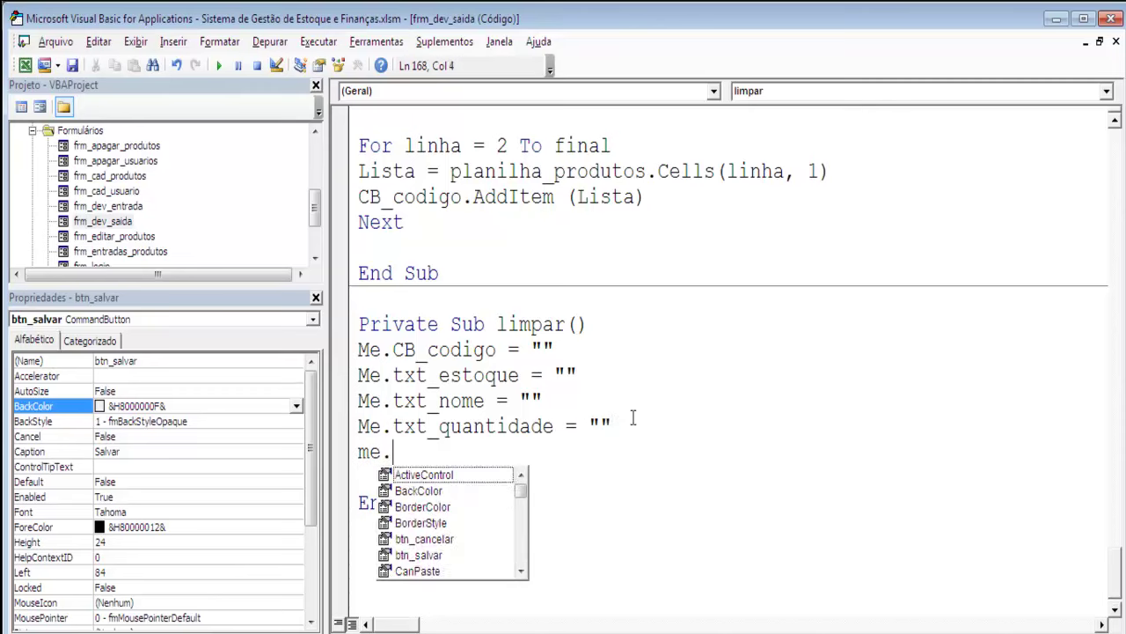
{"action": "type", "text": "txt_cd"}
{"action": "key", "text": "BackSpace"}
{"action": "key", "text": "Tab"}
{"action": "type", "text": "= \"\""}
Add Me.txt_nome = "" and Me.txt_motivo = "" lines below it
{"action": "key", "text": "Return"}
{"action": "type", "text": "me."}
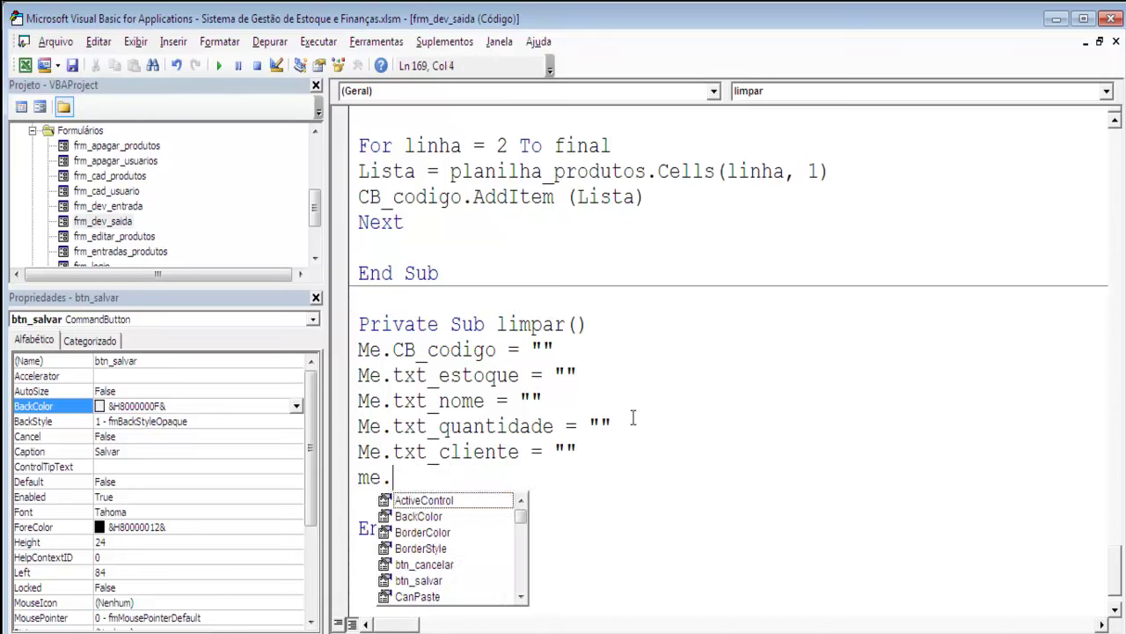
{"action": "type", "text": "txt_nome = \"\""}
{"action": "key", "text": "Return"}
{"action": "type", "text": "me.txt_"}
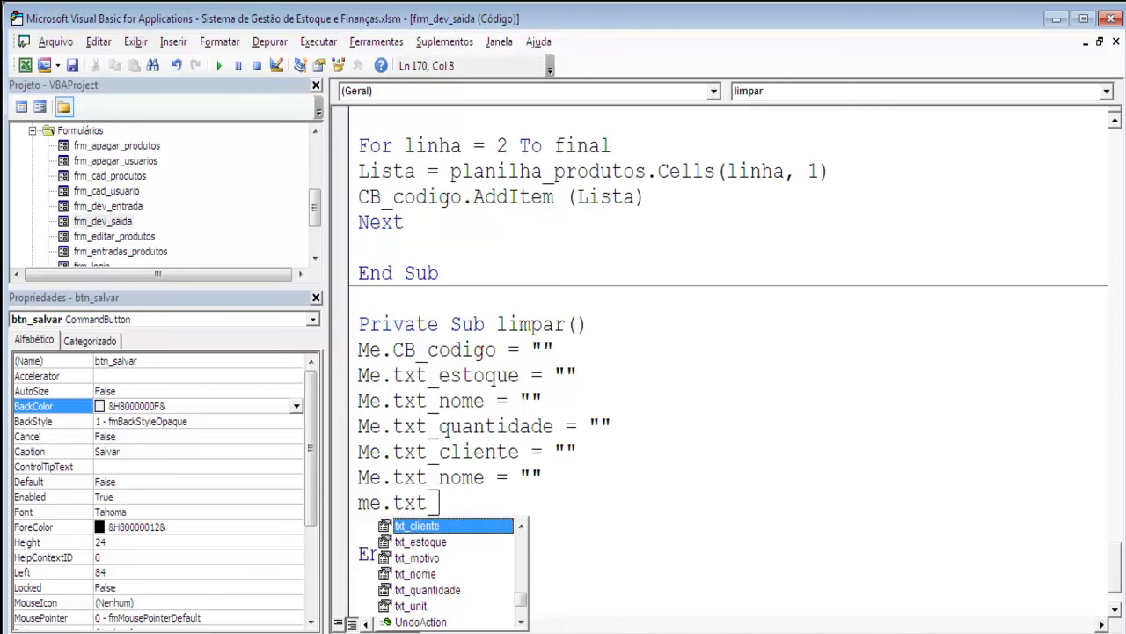
{"action": "type", "text": "mo"}
{"action": "key", "text": "Tab"}
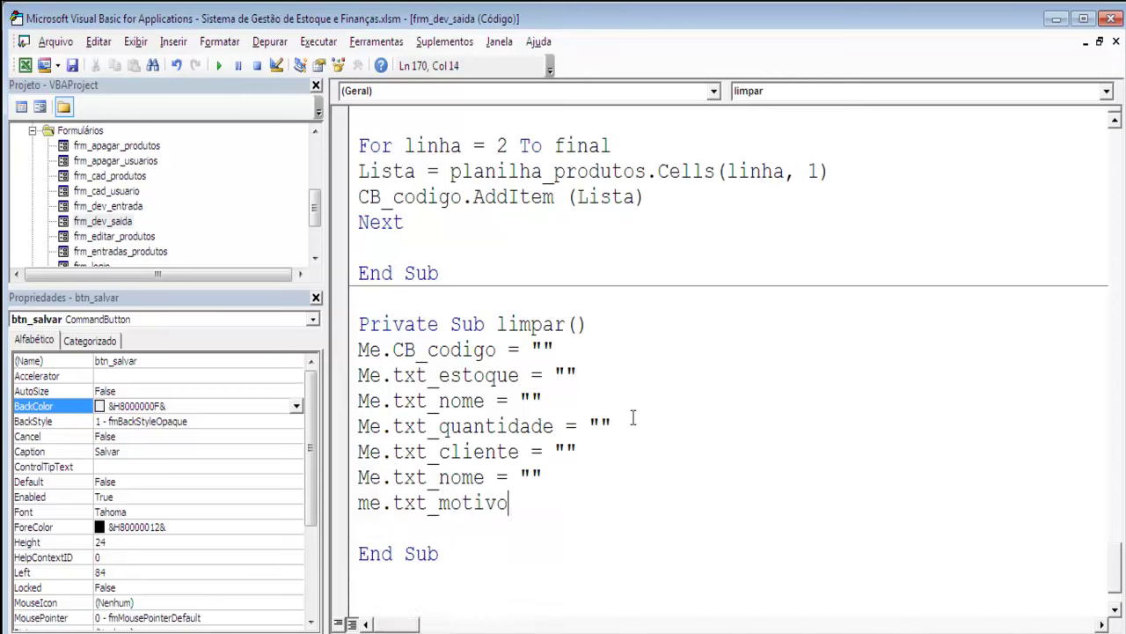
{"action": "type", "text": "= \"\""}
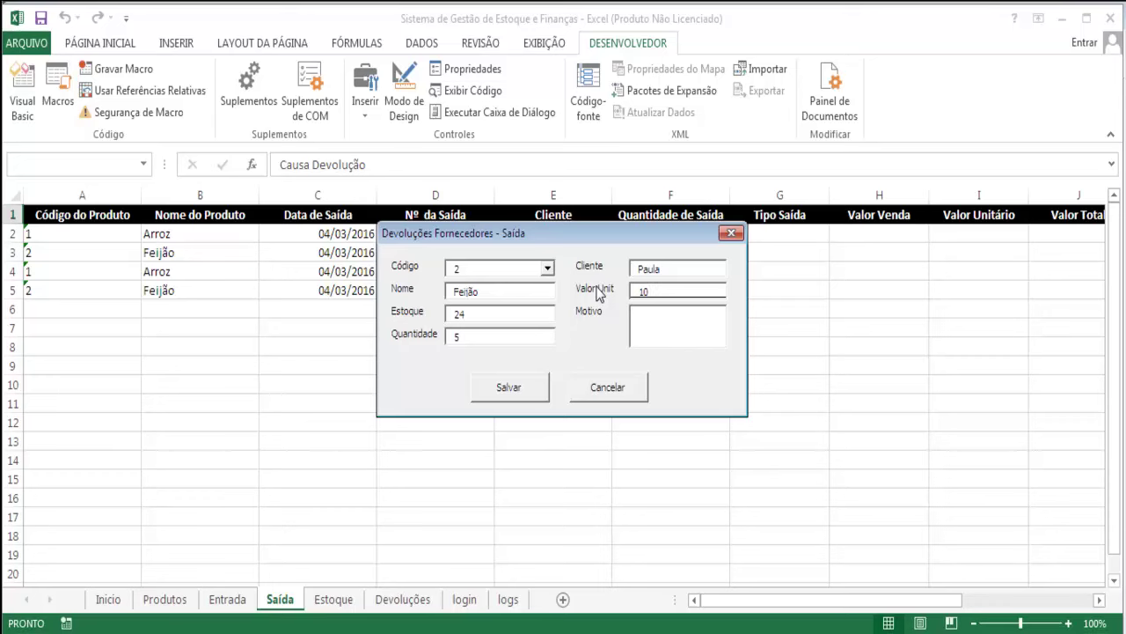
Move the Devoluções Fornecedores - Saída form further right and down
{"action": "left_click_drag", "start_coordinate": [430, 243], "coordinate": [473, 289]}
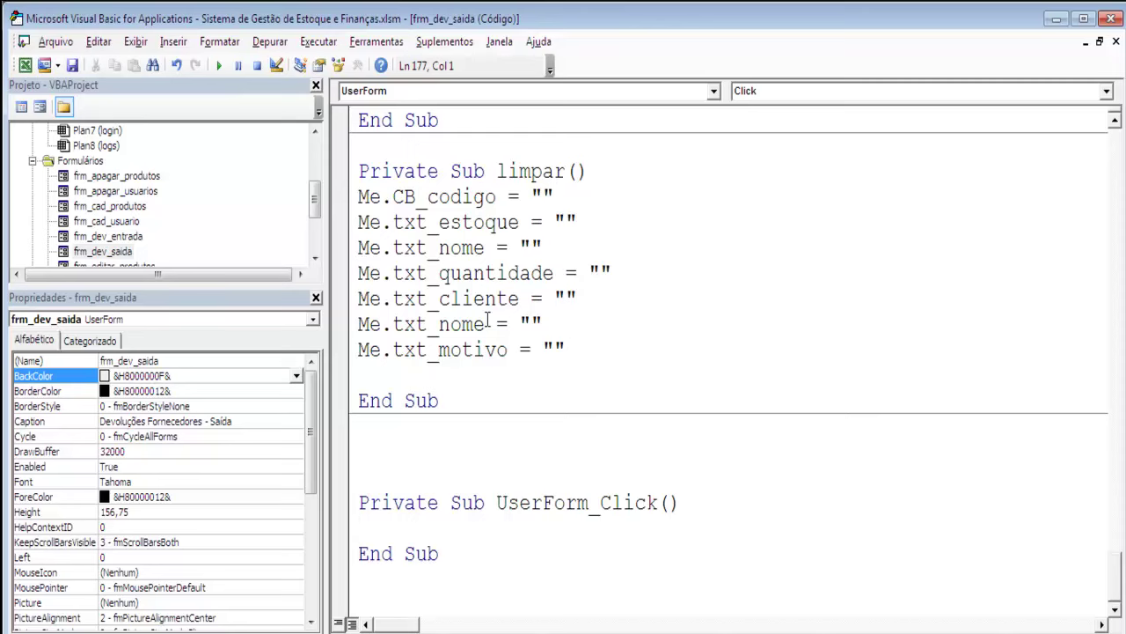
Change the duplicated Me.txt_nome line to Me.txt_unit, checking the Devoluções sheet in Excel
{"action": "left_click_drag", "start_coordinate": [484, 324], "coordinate": [440, 327]}
{"action": "type", "text": "u"}
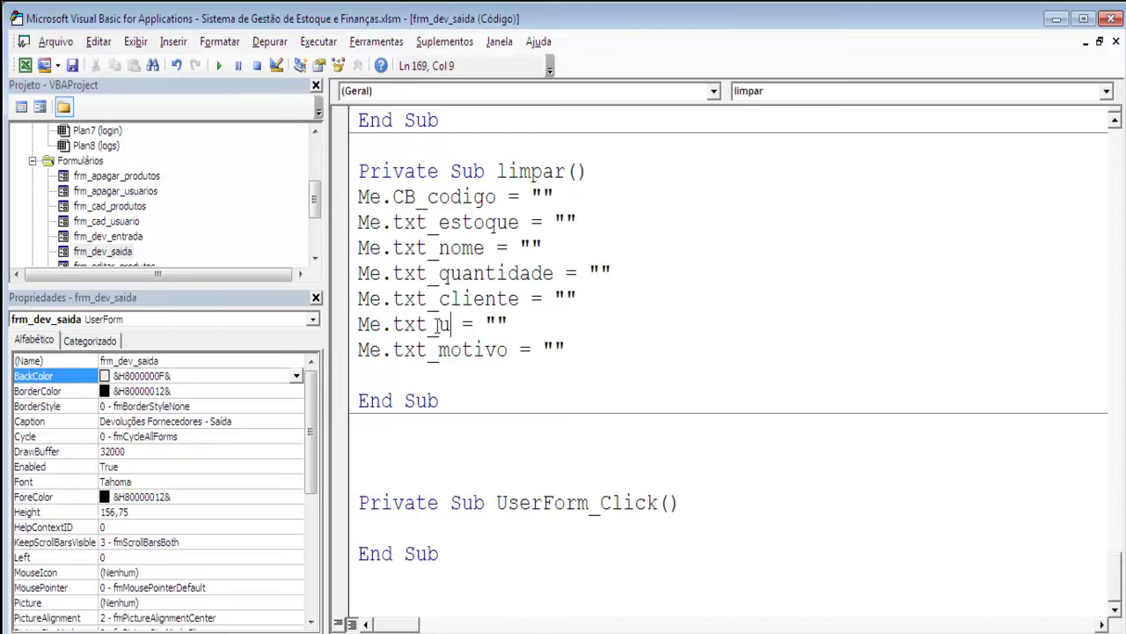
{"action": "type", "text": "nit"}
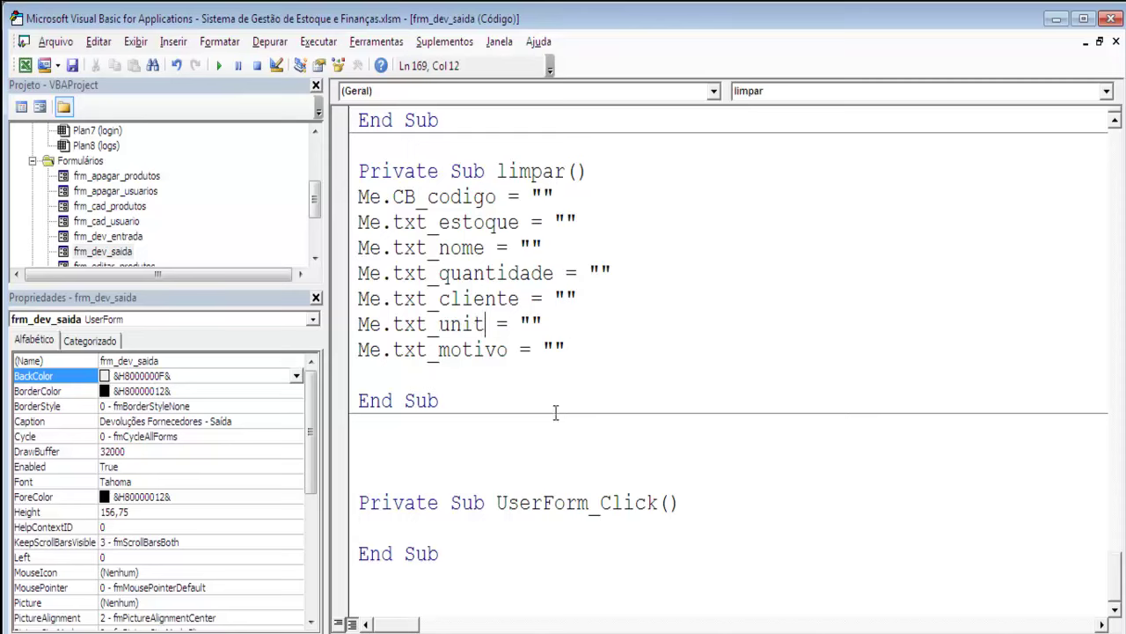
{"action": "key", "text": "alt+F11"}
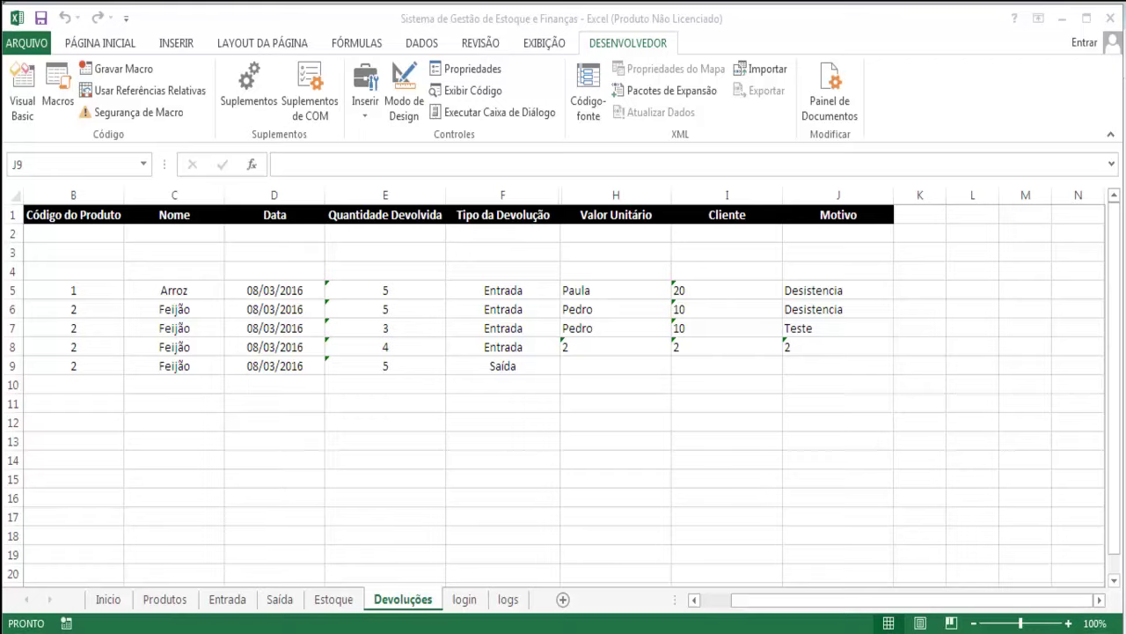
{"action": "key", "text": "alt+F11"}
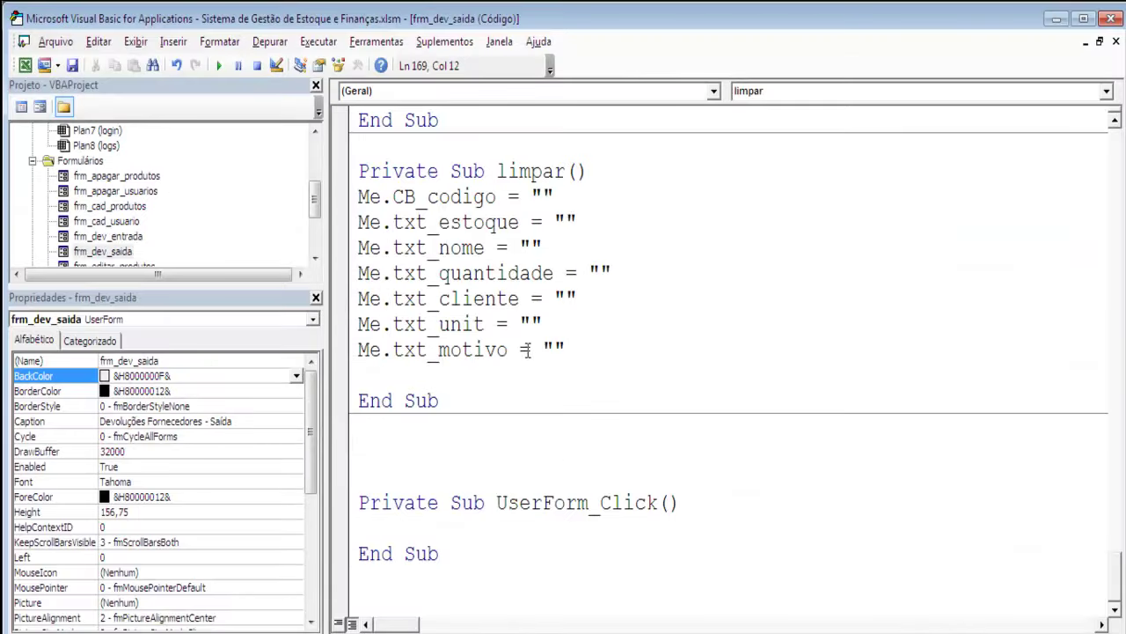
{"action": "scroll", "coordinate": [714, 411], "scroll_direction": "up", "scroll_amount": 2}
{"action": "scroll", "coordinate": [611, 390], "scroll_direction": "up", "scroll_amount": 8}
{"action": "scroll", "coordinate": [658, 412], "scroll_direction": "up", "scroll_amount": 5}
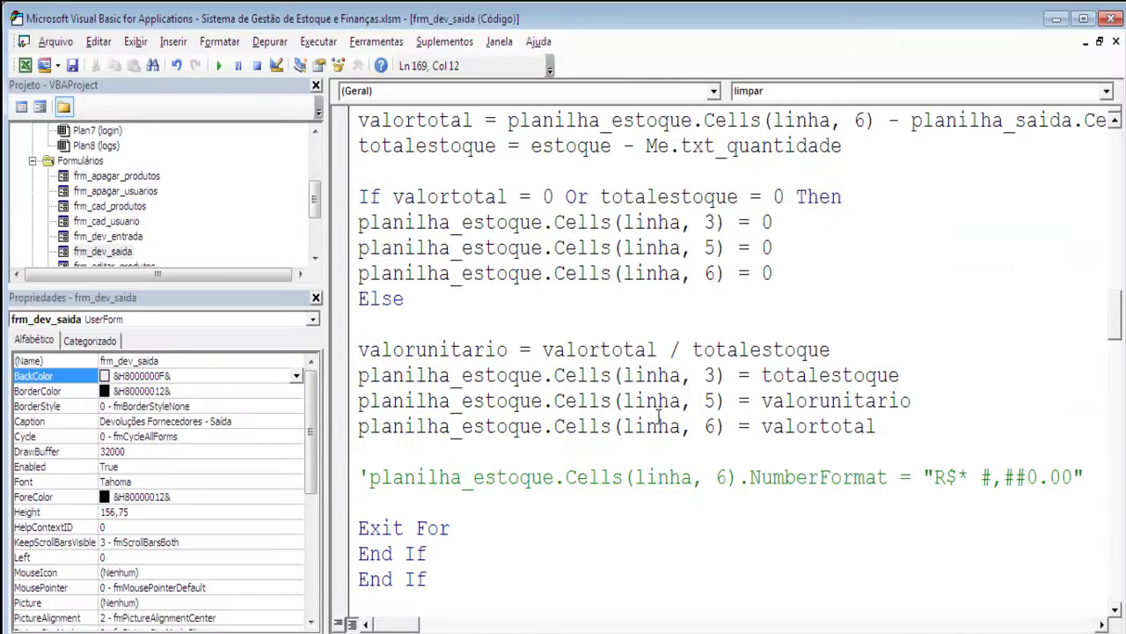
{"action": "left_click", "coordinate": [520, 145]}
{"action": "scroll", "coordinate": [604, 483], "scroll_direction": "up", "scroll_amount": 2}
{"action": "scroll", "coordinate": [603, 482], "scroll_direction": "down", "scroll_amount": 1}
{"action": "scroll", "coordinate": [604, 483], "scroll_direction": "down", "scroll_amount": 1}
{"action": "scroll", "coordinate": [603, 482], "scroll_direction": "up", "scroll_amount": 1}
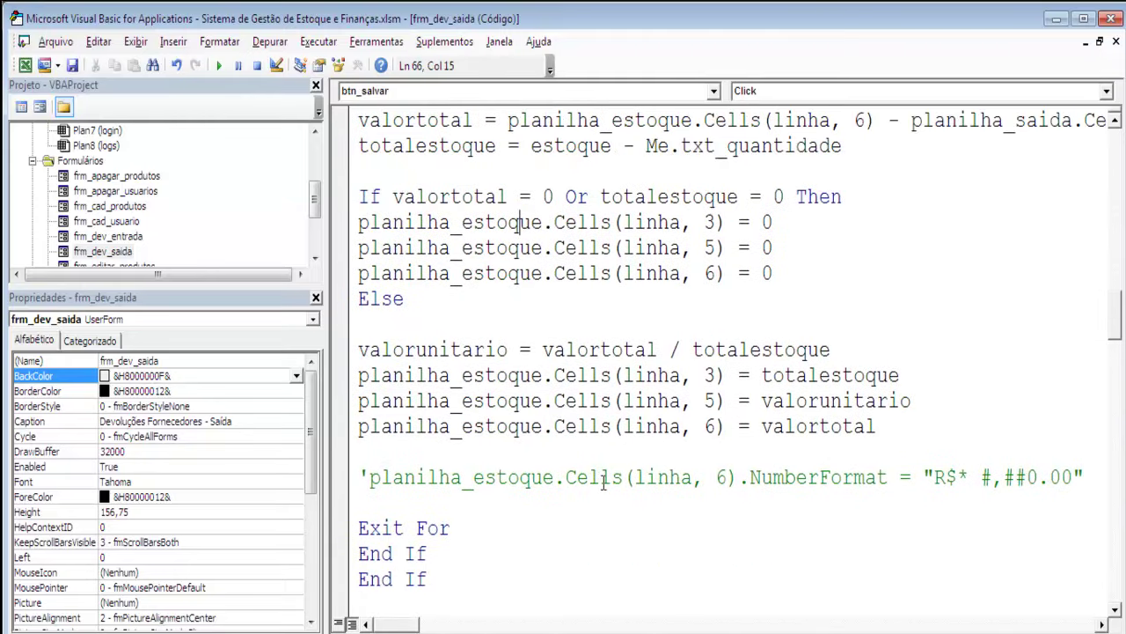
{"action": "scroll", "coordinate": [604, 482], "scroll_direction": "down", "scroll_amount": 3}
{"action": "scroll", "coordinate": [604, 482], "scroll_direction": "up", "scroll_amount": 8}
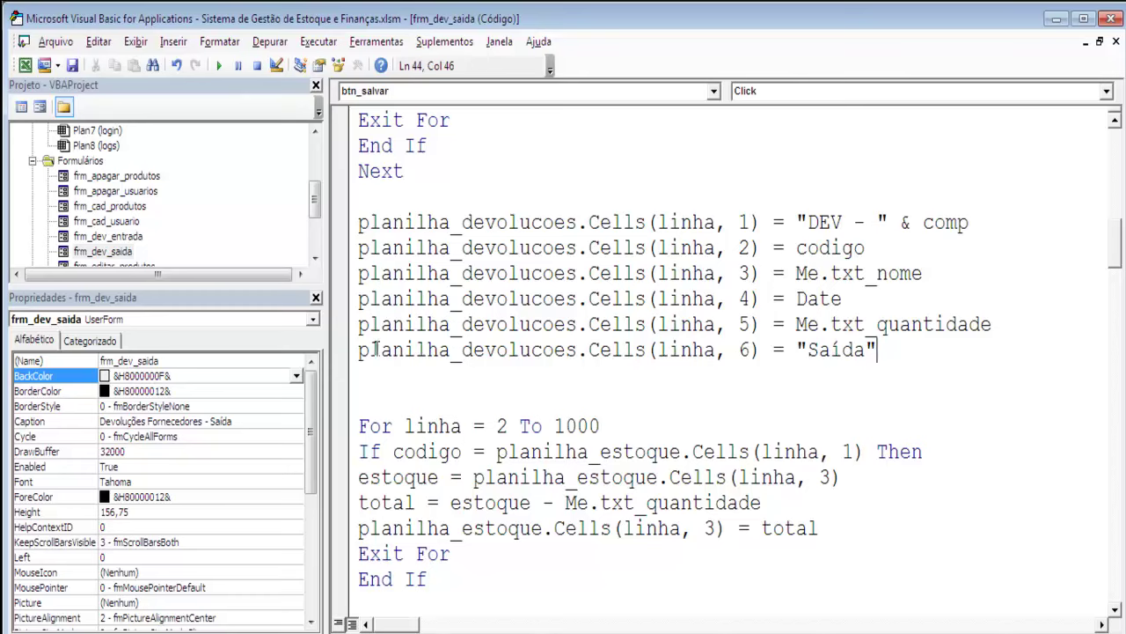
Copy the Cells columns 8, 9 and 10 lines from frm_dev_entrada's Salvar code
{"action": "double_click", "coordinate": [109, 236]}
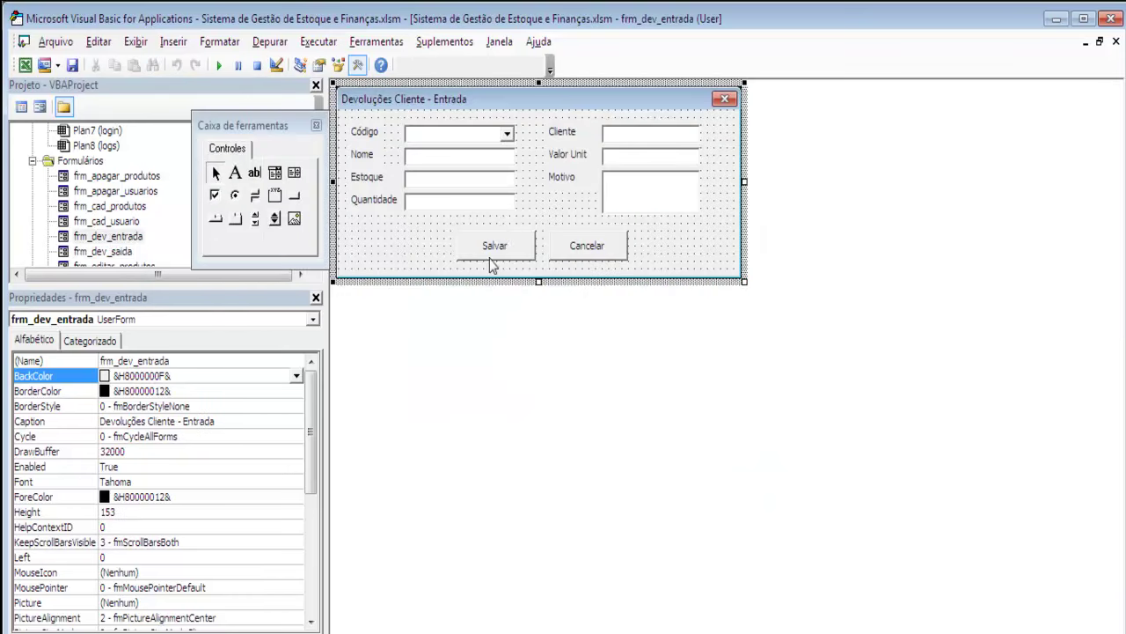
{"action": "double_click", "coordinate": [490, 251]}
{"action": "scroll", "coordinate": [605, 446], "scroll_direction": "down", "scroll_amount": 5}
{"action": "scroll", "coordinate": [606, 446], "scroll_direction": "down", "scroll_amount": 8}
{"action": "scroll", "coordinate": [606, 446], "scroll_direction": "up", "scroll_amount": 1}
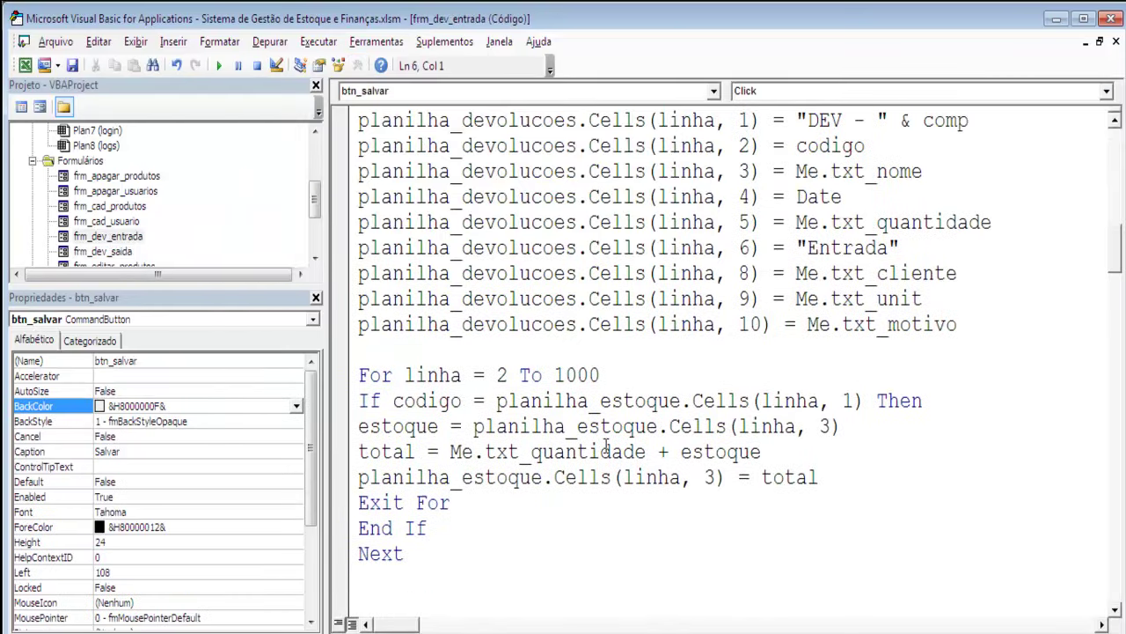
{"action": "left_click_drag", "start_coordinate": [351, 275], "coordinate": [792, 333]}
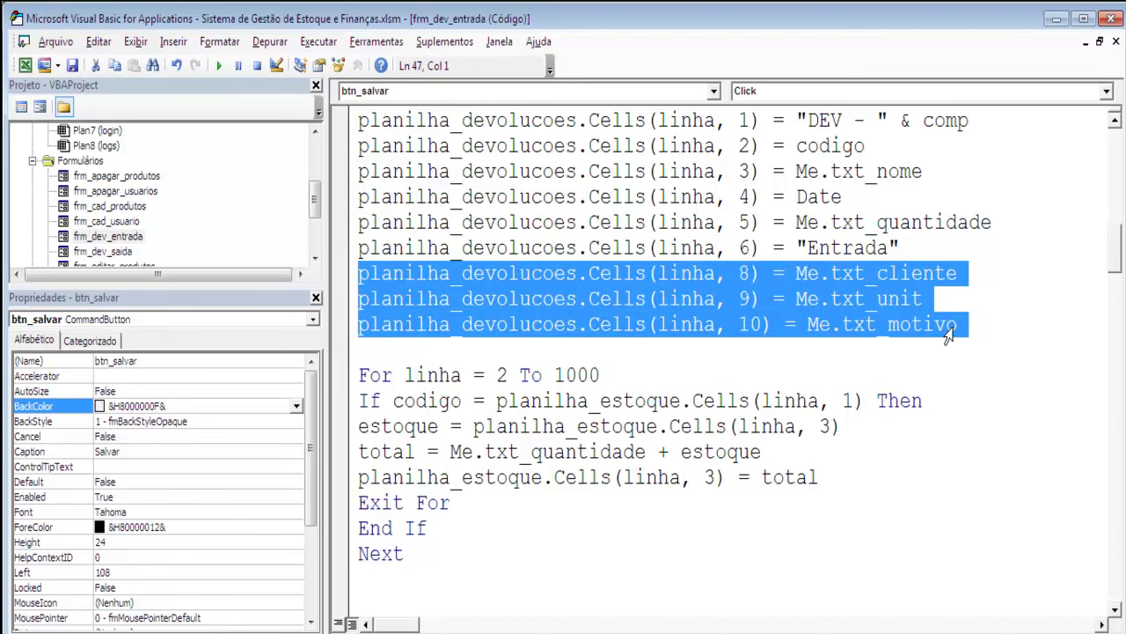
{"action": "key", "text": "ctrl+c"}
Paste those lines into frm_dev_saida's Salvar code below the "Saída" line
{"action": "double_click", "coordinate": [123, 253]}
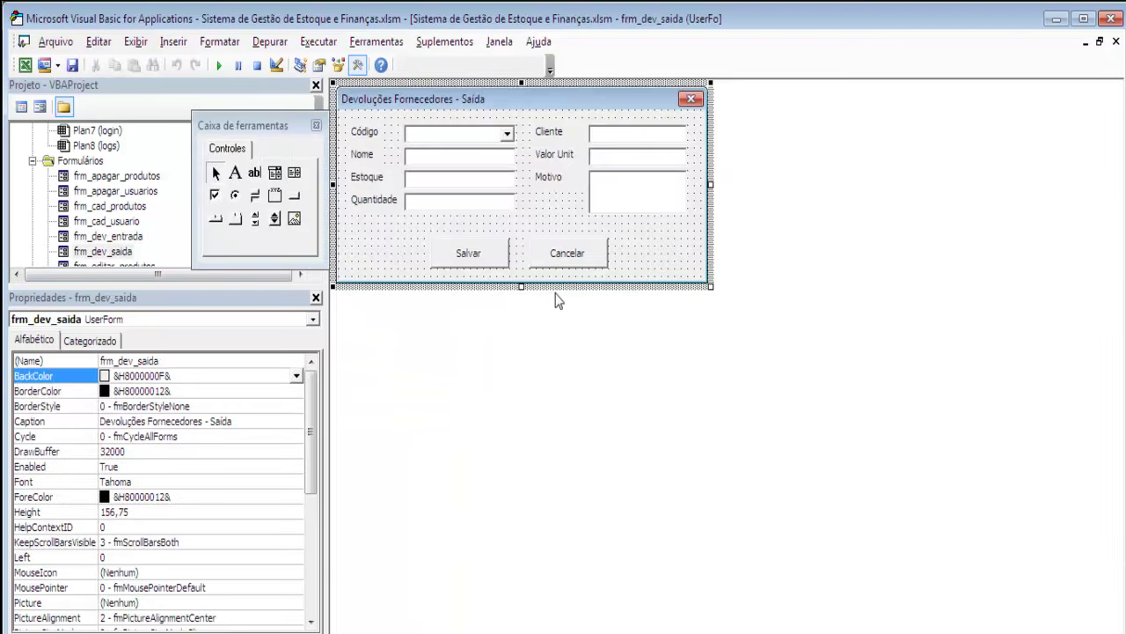
{"action": "double_click", "coordinate": [475, 254]}
{"action": "scroll", "coordinate": [616, 429], "scroll_direction": "down", "scroll_amount": 4}
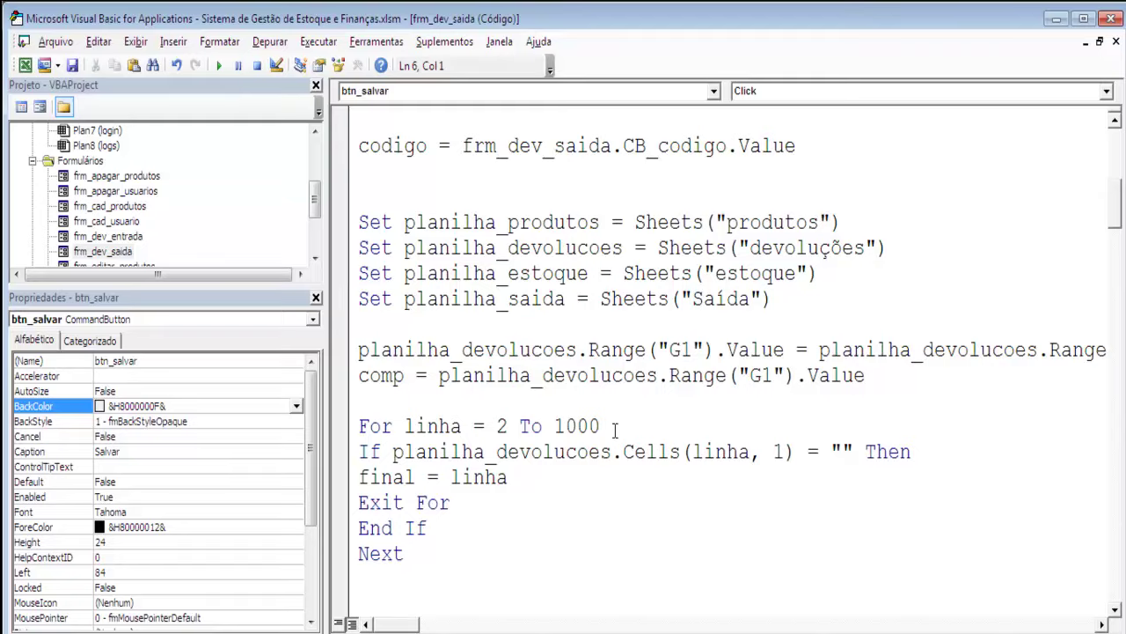
{"action": "scroll", "coordinate": [615, 429], "scroll_direction": "down", "scroll_amount": 3}
{"action": "scroll", "coordinate": [554, 460], "scroll_direction": "down", "scroll_amount": 1}
{"action": "left_click", "coordinate": [382, 454]}
{"action": "key", "text": "ctrl+v"}
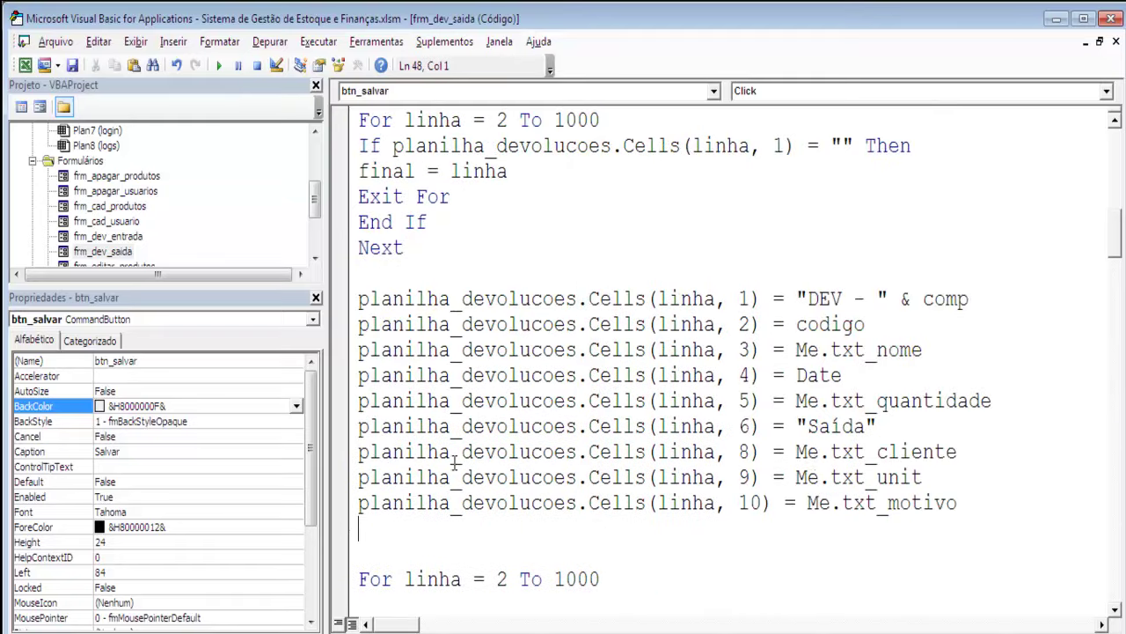
{"action": "left_click", "coordinate": [868, 477]}
{"action": "left_click", "coordinate": [853, 451]}
Run the return form, choosing product code 2 with quantity 4
{"action": "left_click", "coordinate": [218, 66]}
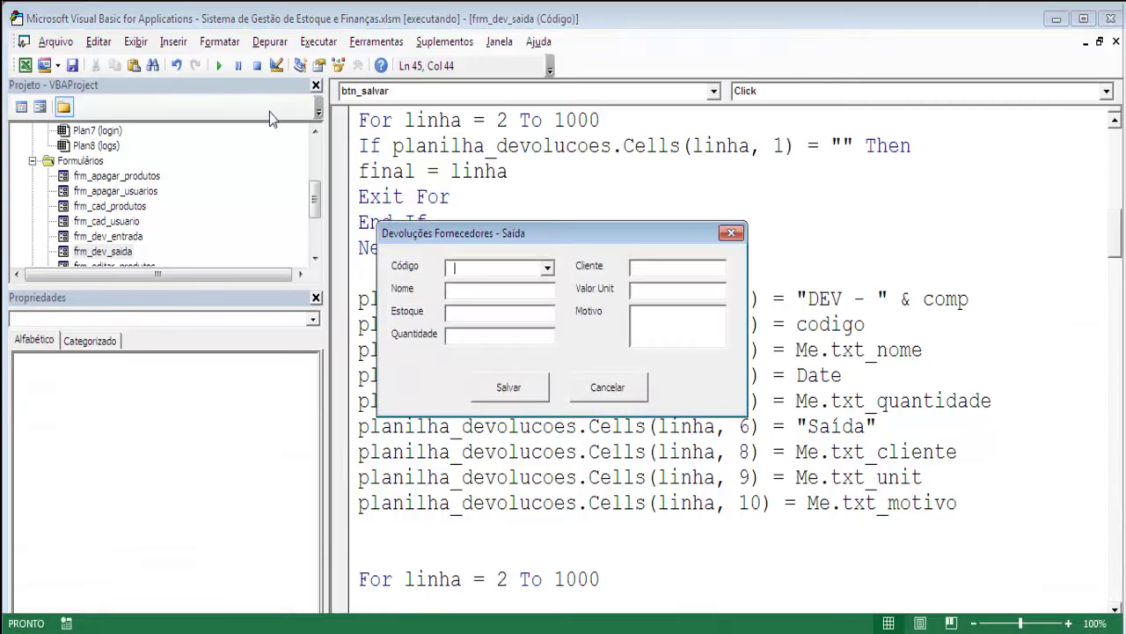
{"action": "left_click", "coordinate": [545, 267]}
{"action": "left_click", "coordinate": [497, 306]}
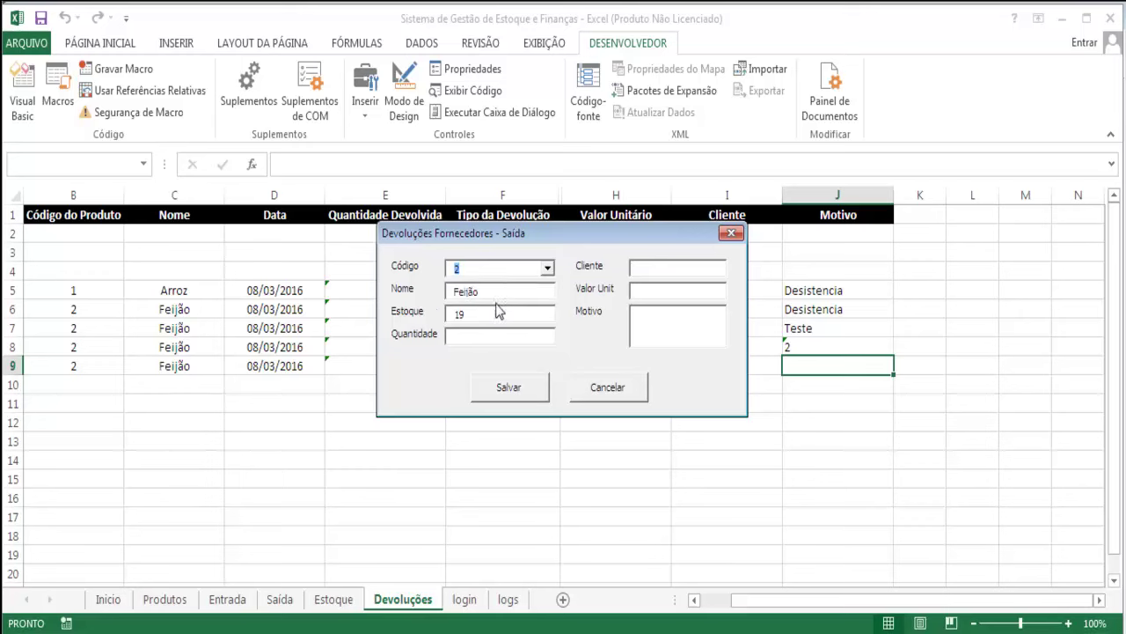
{"action": "left_click", "coordinate": [510, 339]}
{"action": "type", "text": "4"}
{"action": "mouse_move", "coordinate": [596, 236]}
{"action": "left_mouse_down"}
{"action": "mouse_move", "coordinate": [635, 242]}
{"action": "mouse_move", "coordinate": [603, 308]}
{"action": "left_mouse_up"}
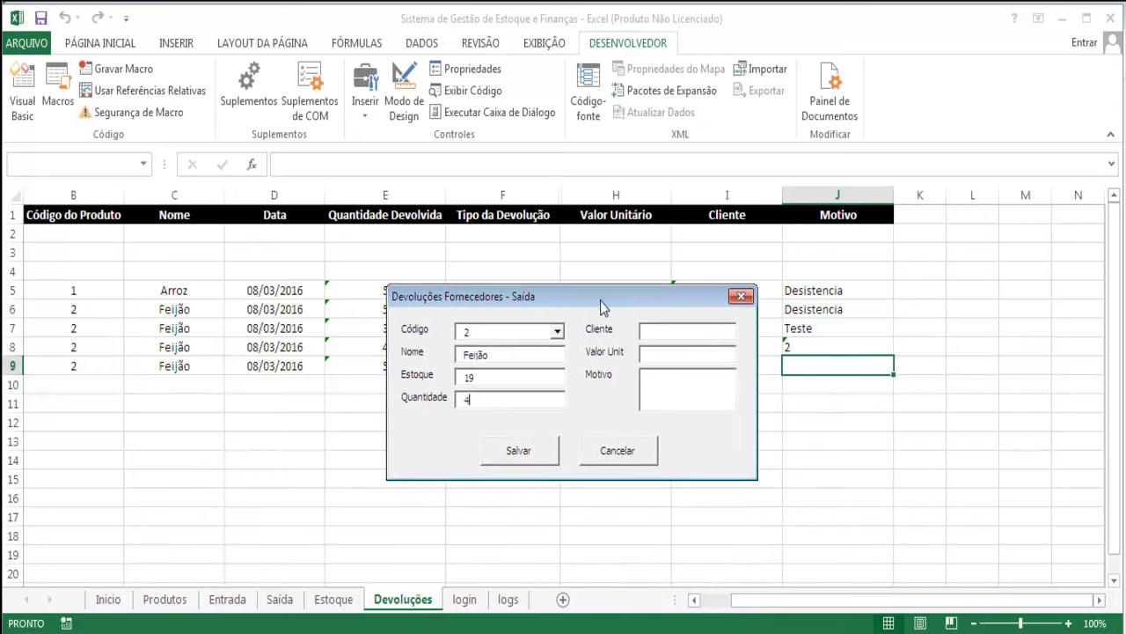
Enter the customer name, unit value 10 and motivo 2, then save and close the form
{"action": "left_click", "coordinate": [633, 331]}
{"action": "type", "text": "Pedro"}
{"action": "key", "text": "Tab"}
{"action": "type", "text": "10"}
{"action": "key", "text": "Tab"}
{"action": "type", "text": "2"}
{"action": "left_click", "coordinate": [528, 455]}
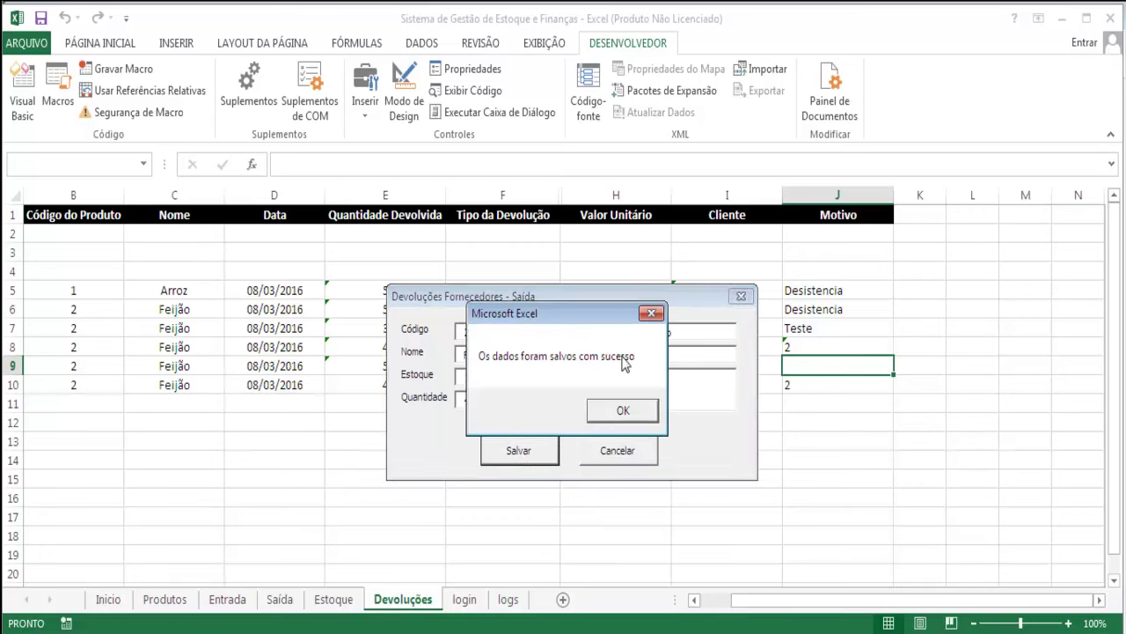
{"action": "left_click", "coordinate": [618, 409]}
{"action": "left_click", "coordinate": [618, 449]}
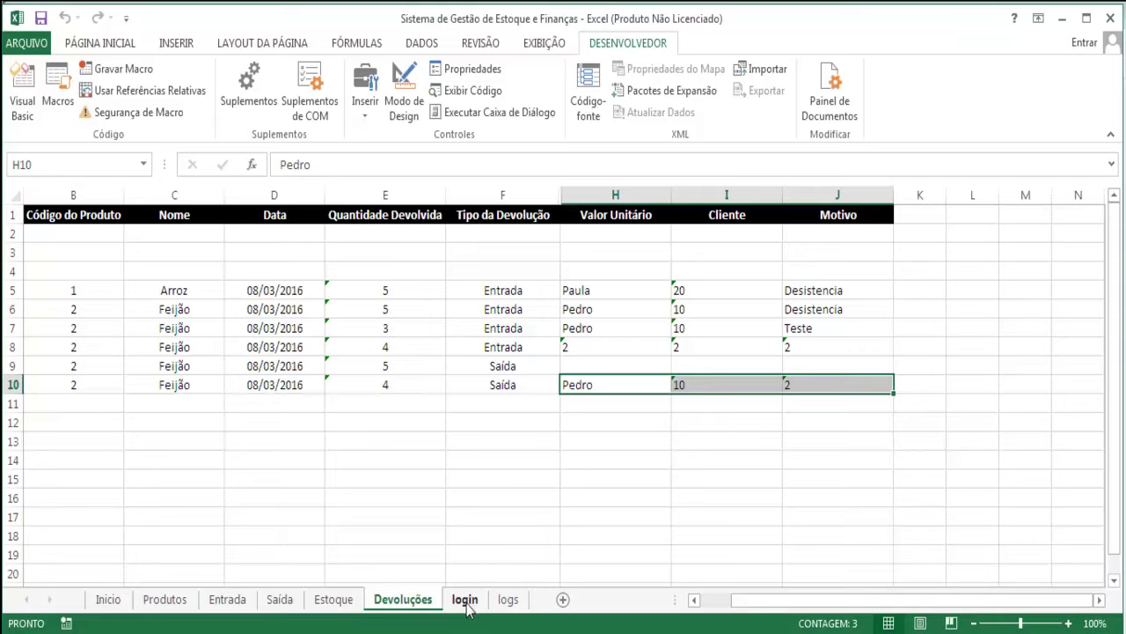
{"action": "left_click", "coordinate": [333, 598]}
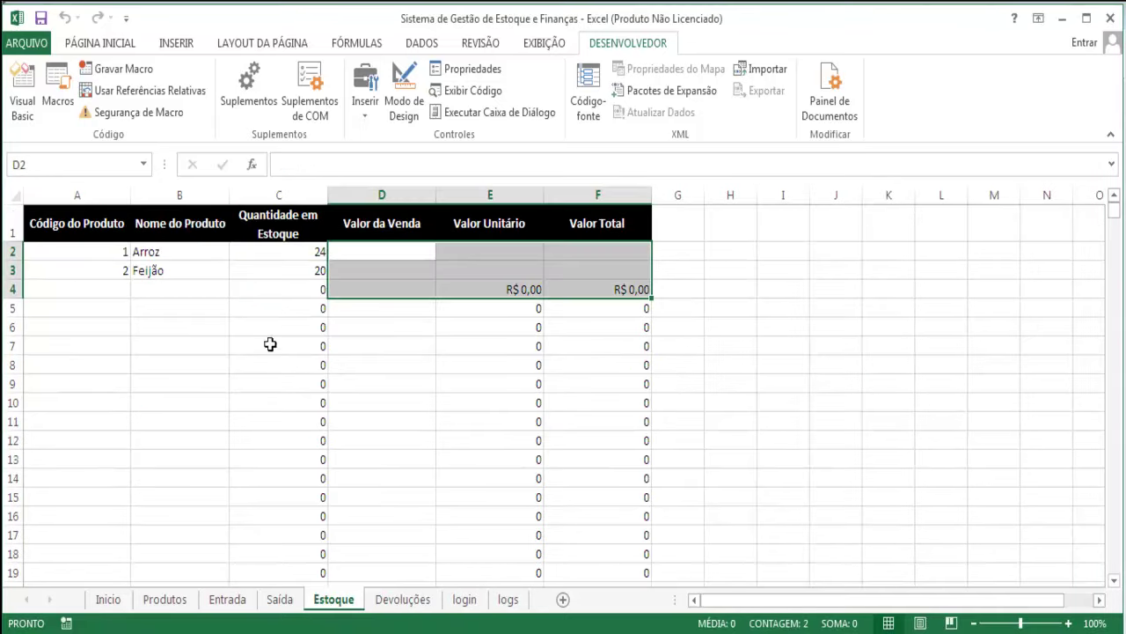
Select the Estoque range A4:F1000 below the two products
{"action": "left_click", "coordinate": [182, 293]}
{"action": "mouse_move", "coordinate": [371, 257]}
{"action": "left_mouse_down"}
{"action": "mouse_move", "coordinate": [613, 283]}
{"action": "mouse_move", "coordinate": [624, 272]}
{"action": "left_mouse_up"}
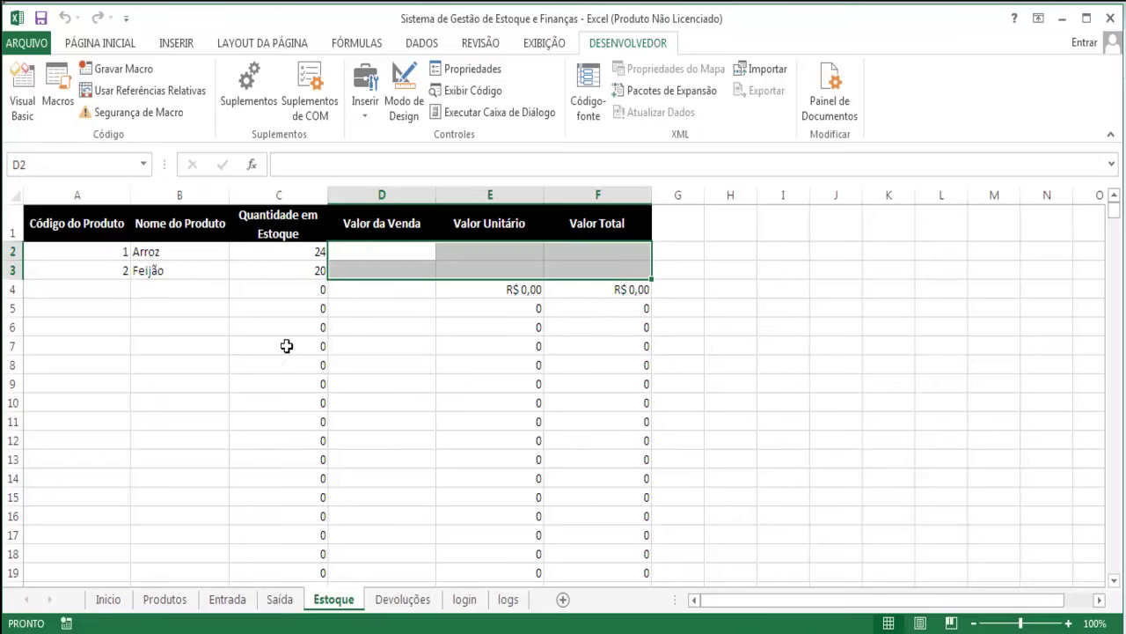
{"action": "left_click", "coordinate": [57, 289]}
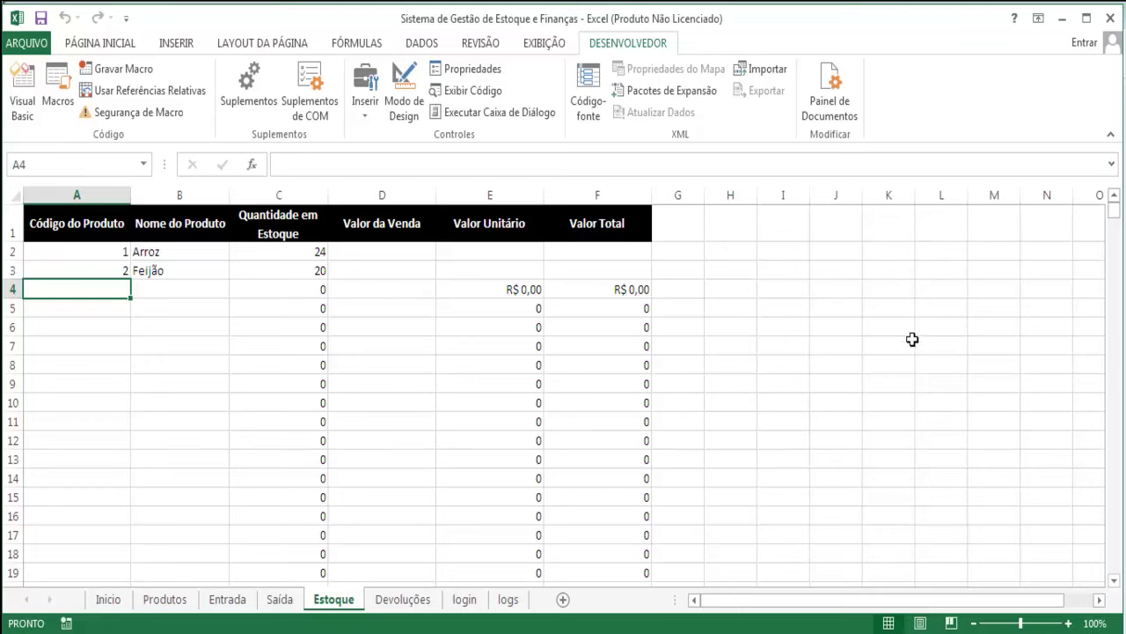
{"action": "left_click_drag", "start_coordinate": [1114, 211], "coordinate": [1116, 590]}
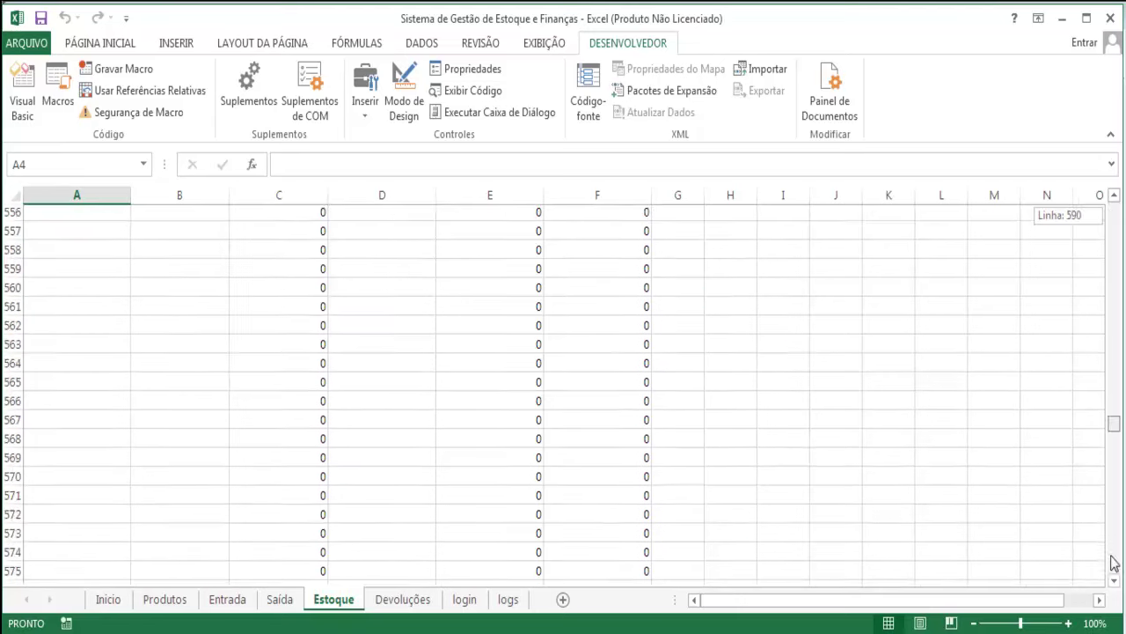
{"action": "left_click", "coordinate": [646, 573], "text": "shift"}
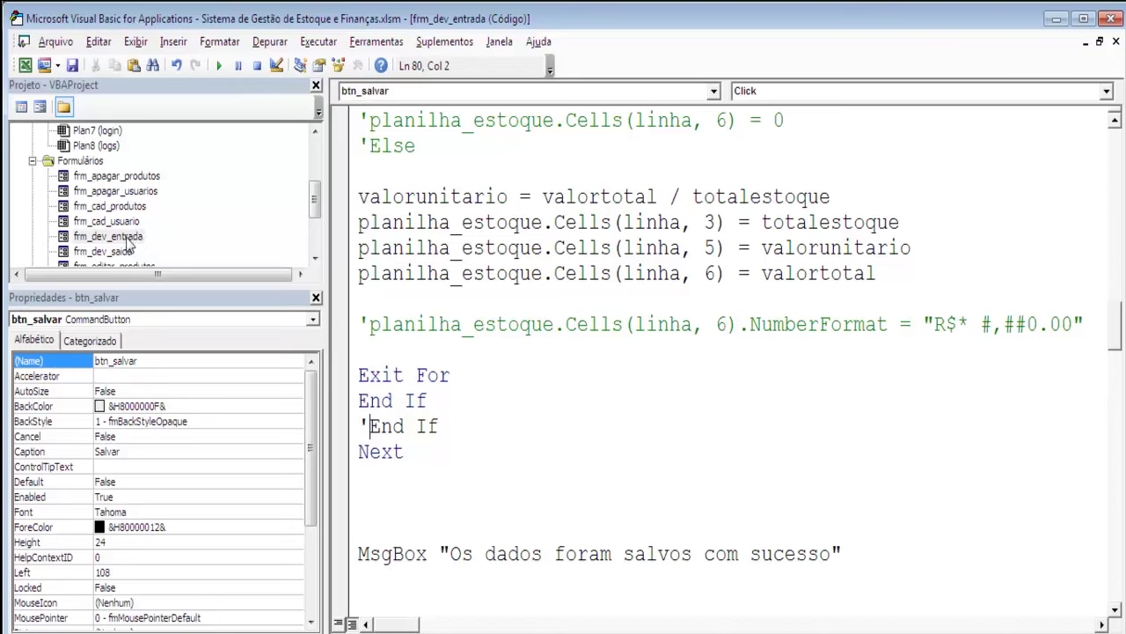
Open the frm_dev_saida form designer from the Project Explorer
{"action": "double_click", "coordinate": [123, 252]}
Run the return form, choosing product code 2 with quantity 5
{"action": "left_click", "coordinate": [219, 65]}
{"action": "left_click", "coordinate": [547, 269]}
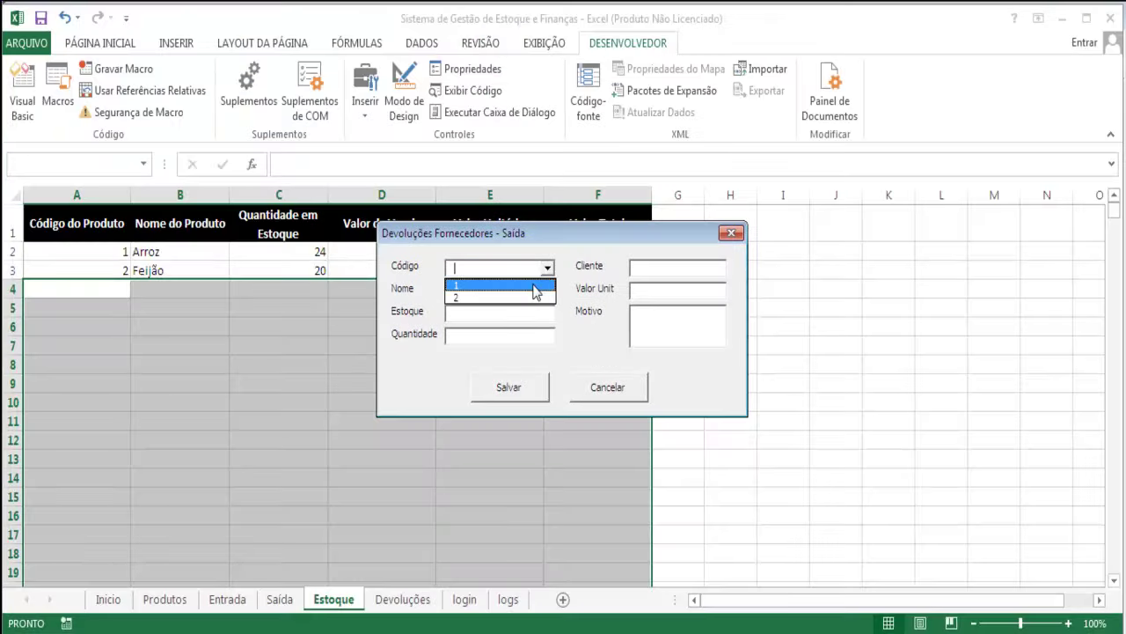
{"action": "left_click", "coordinate": [508, 299]}
{"action": "left_click_drag", "start_coordinate": [453, 233], "coordinate": [470, 341]}
{"action": "left_click", "coordinate": [517, 443]}
{"action": "type", "text": "5"}
Enter the customer name, unit value 10 and reason 'test', then save and close the form
{"action": "key", "text": "Tab"}
{"action": "type", "text": "Pedro10"}
{"action": "left_click", "coordinate": [691, 422]}
{"action": "type", "text": "test"}
{"action": "left_click", "coordinate": [526, 495]}
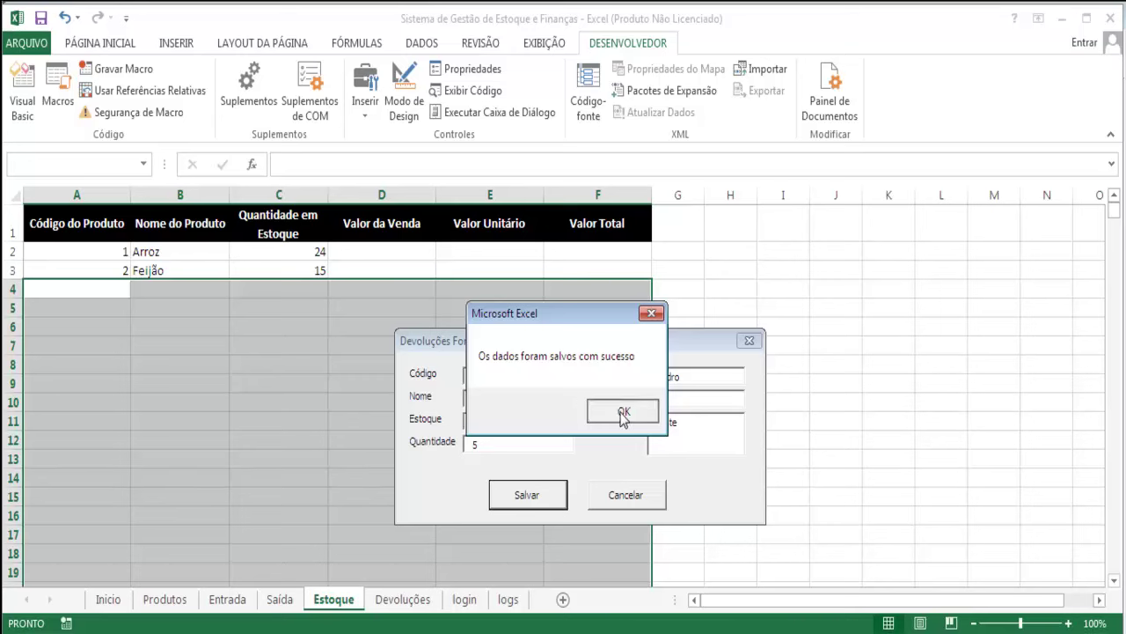
{"action": "left_click", "coordinate": [622, 413]}
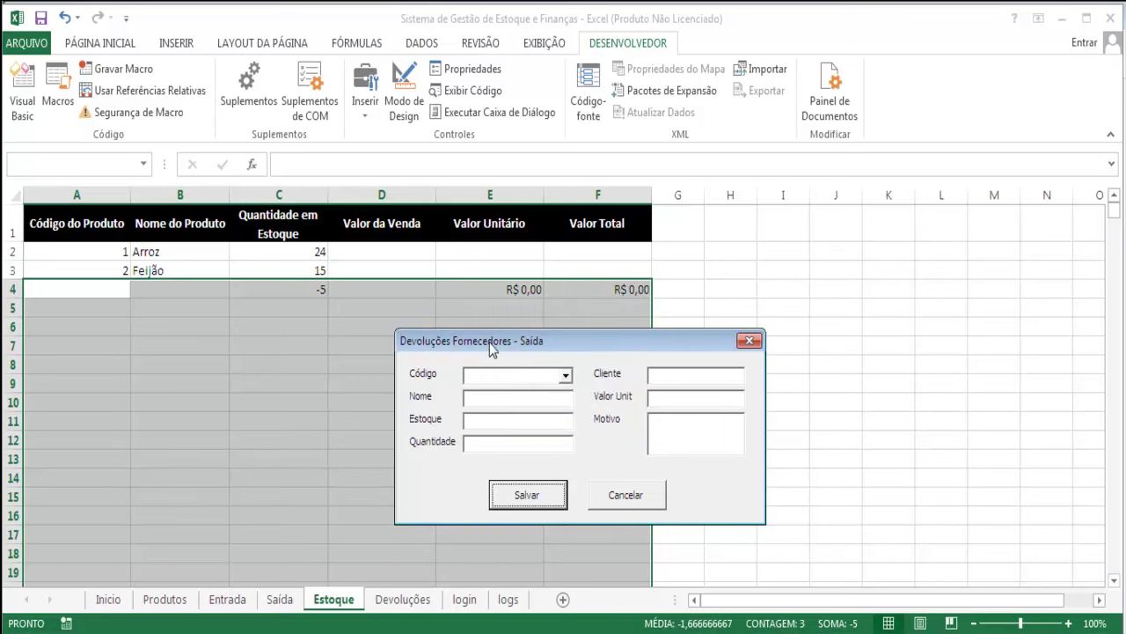
{"action": "left_click_drag", "start_coordinate": [537, 349], "coordinate": [599, 354]}
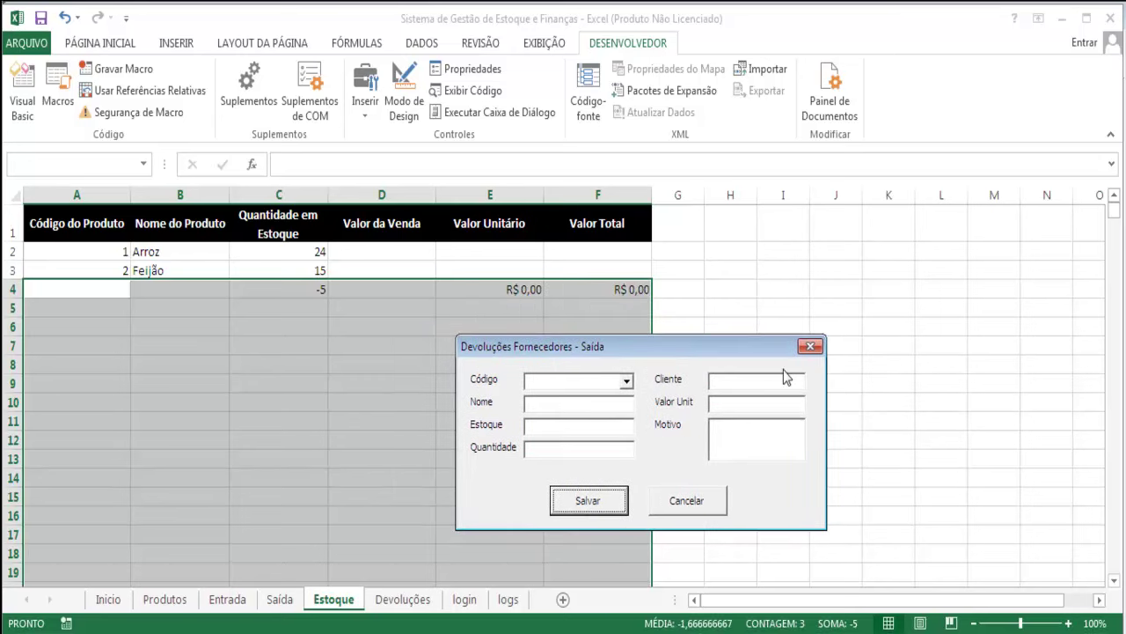
{"action": "left_click", "coordinate": [811, 346]}
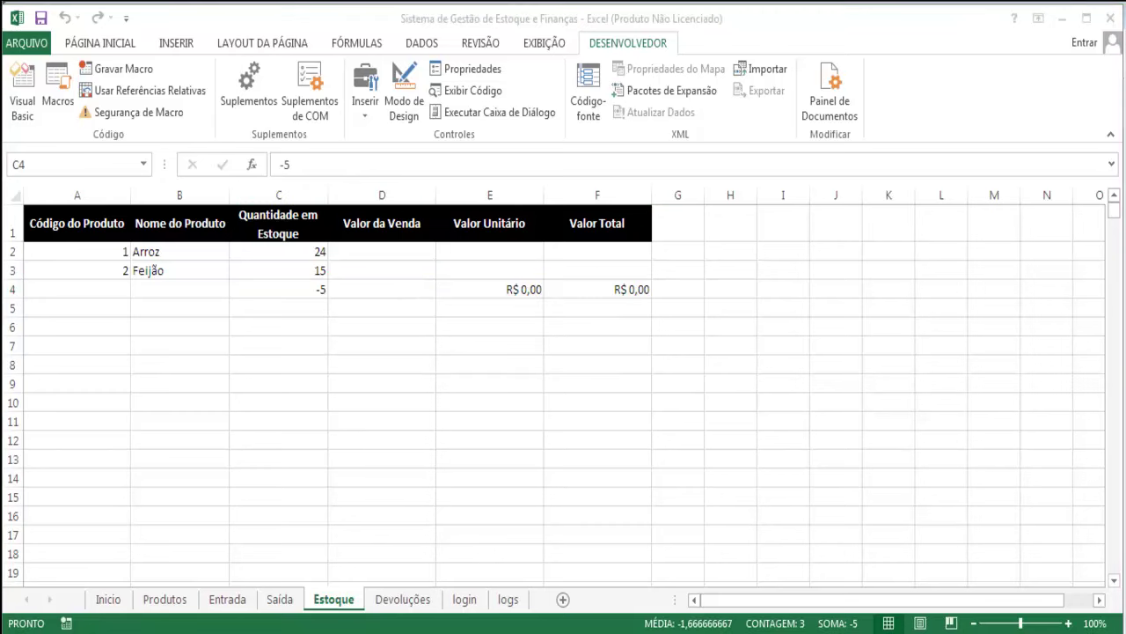
In frm_dev_saida's Salvar code, comment out the Cells(linha, 3) and Cells(linha, 5) lines
{"action": "key", "text": "alt+F11"}
{"action": "double_click", "coordinate": [479, 253]}
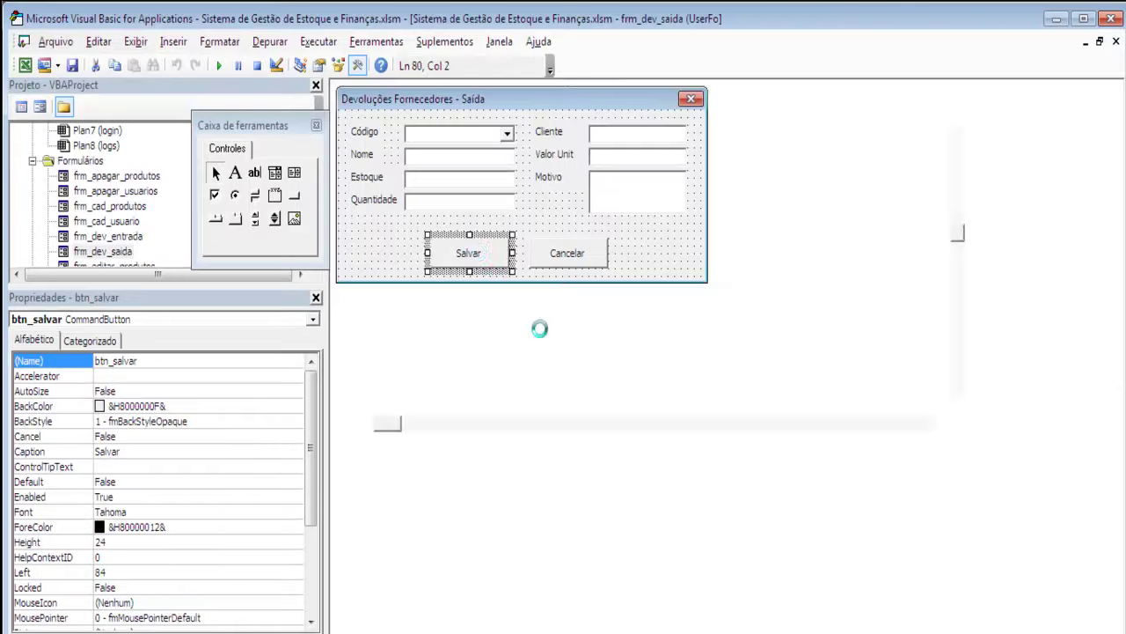
{"action": "scroll", "coordinate": [642, 506], "scroll_direction": "down", "scroll_amount": 7}
{"action": "scroll", "coordinate": [644, 504], "scroll_direction": "down", "scroll_amount": 5}
{"action": "scroll", "coordinate": [647, 502], "scroll_direction": "down", "scroll_amount": 4}
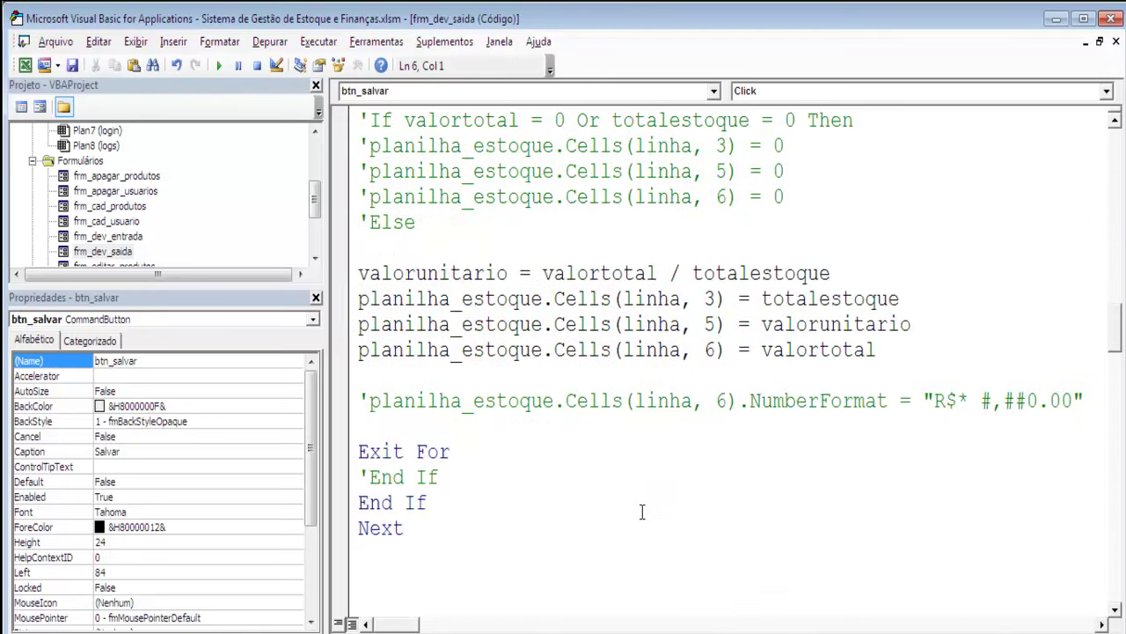
{"action": "left_click_drag", "start_coordinate": [876, 352], "coordinate": [357, 268]}
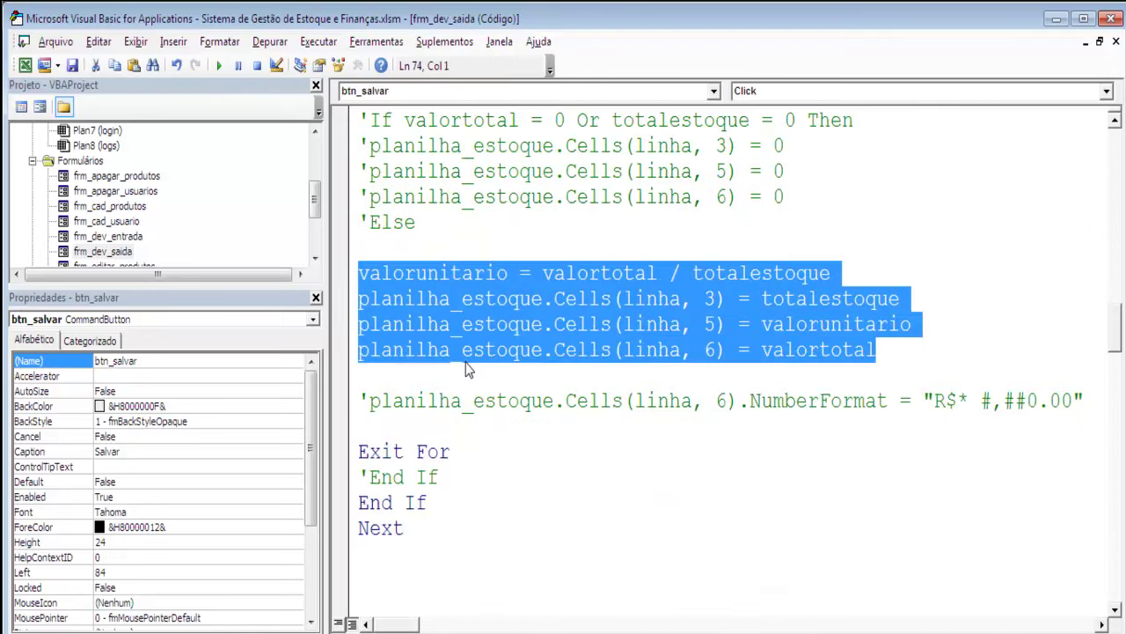
{"action": "scroll", "coordinate": [467, 369], "scroll_direction": "up", "scroll_amount": 1}
{"action": "left_click", "coordinate": [718, 400]}
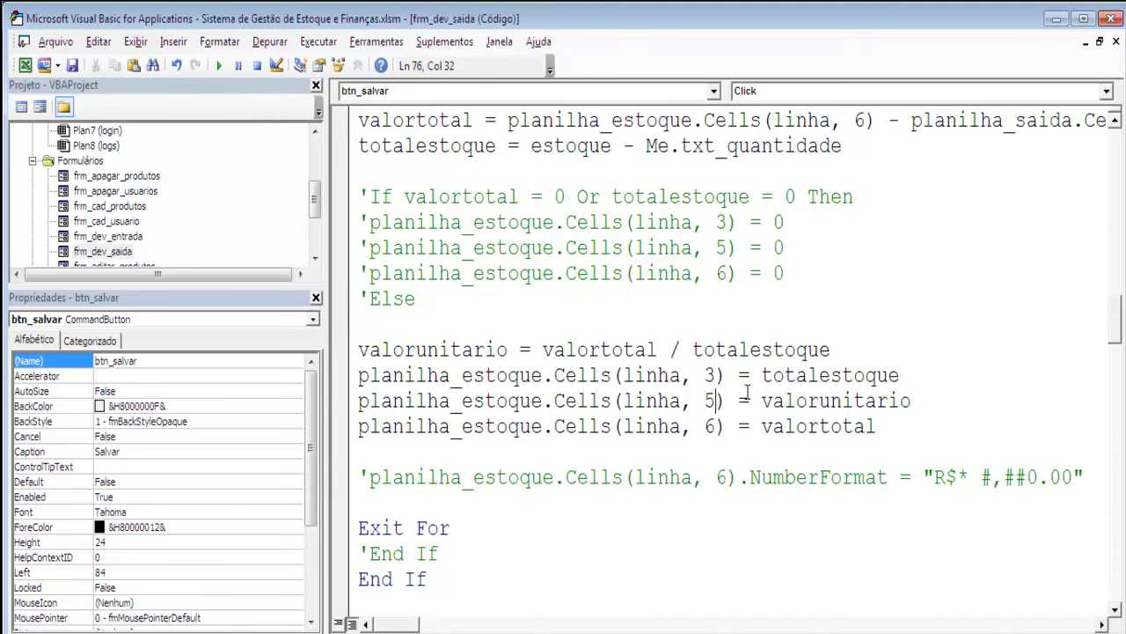
{"action": "scroll", "coordinate": [747, 389], "scroll_direction": "up", "scroll_amount": 1}
{"action": "left_click", "coordinate": [359, 451]}
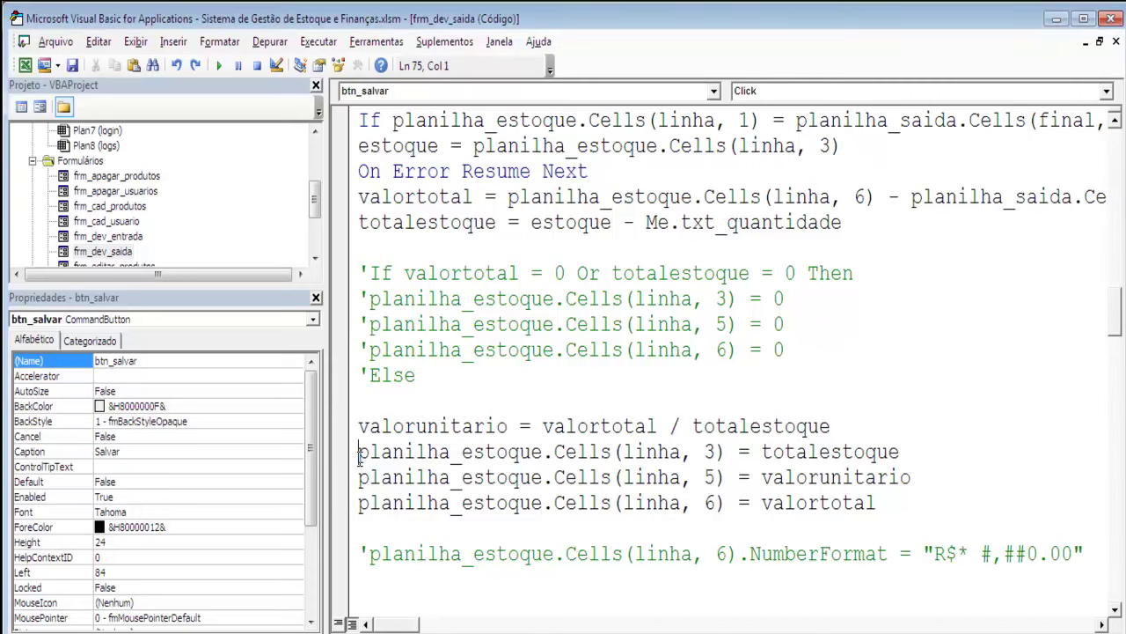
{"action": "type", "text": "'"}
{"action": "left_click", "coordinate": [358, 477]}
{"action": "type", "text": "'"}
Delete the Cells(linha, 6) total line and comment out the valorunitario line
{"action": "left_click_drag", "start_coordinate": [358, 502], "coordinate": [447, 528]}
{"action": "type", "text": "'"}
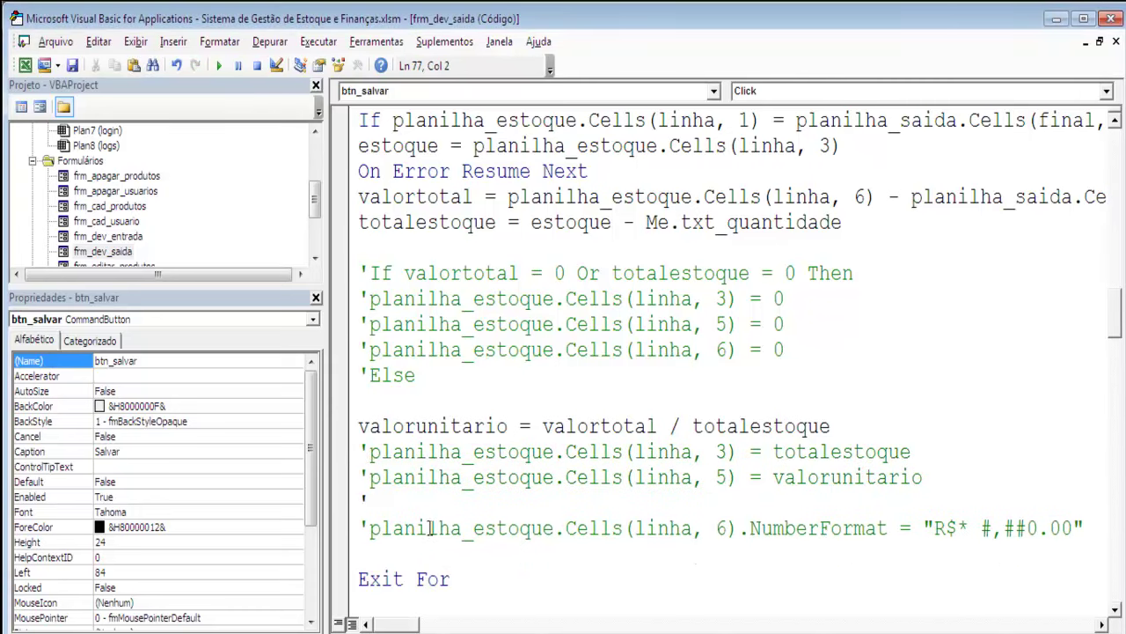
{"action": "key", "text": "BackSpace"}
{"action": "key", "text": "Delete"}
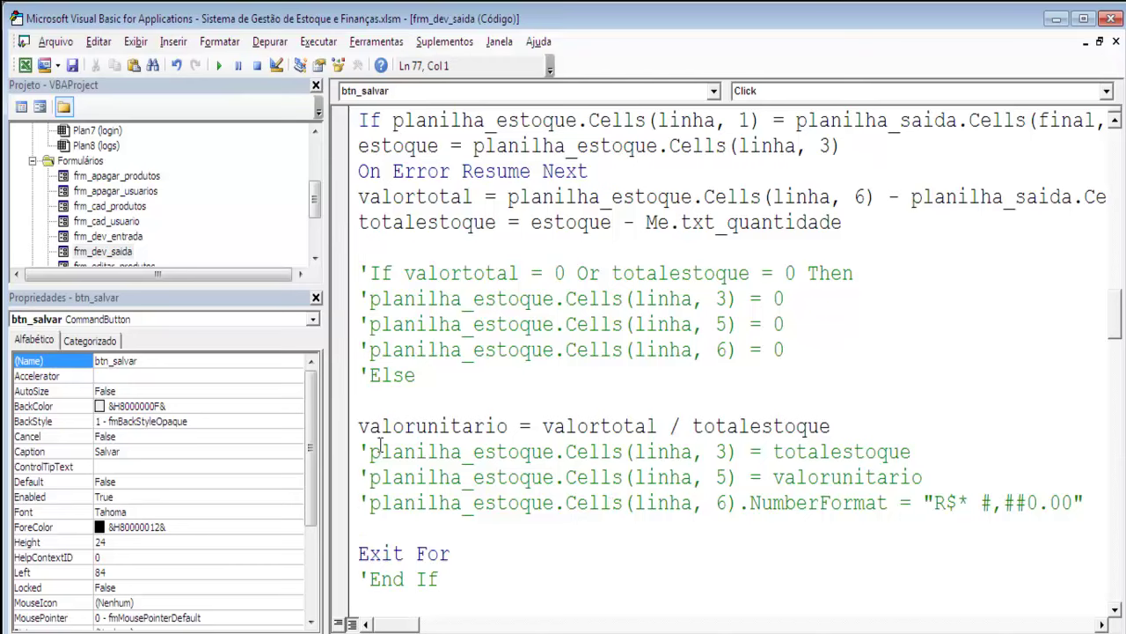
{"action": "left_click", "coordinate": [360, 426]}
{"action": "type", "text": "'"}
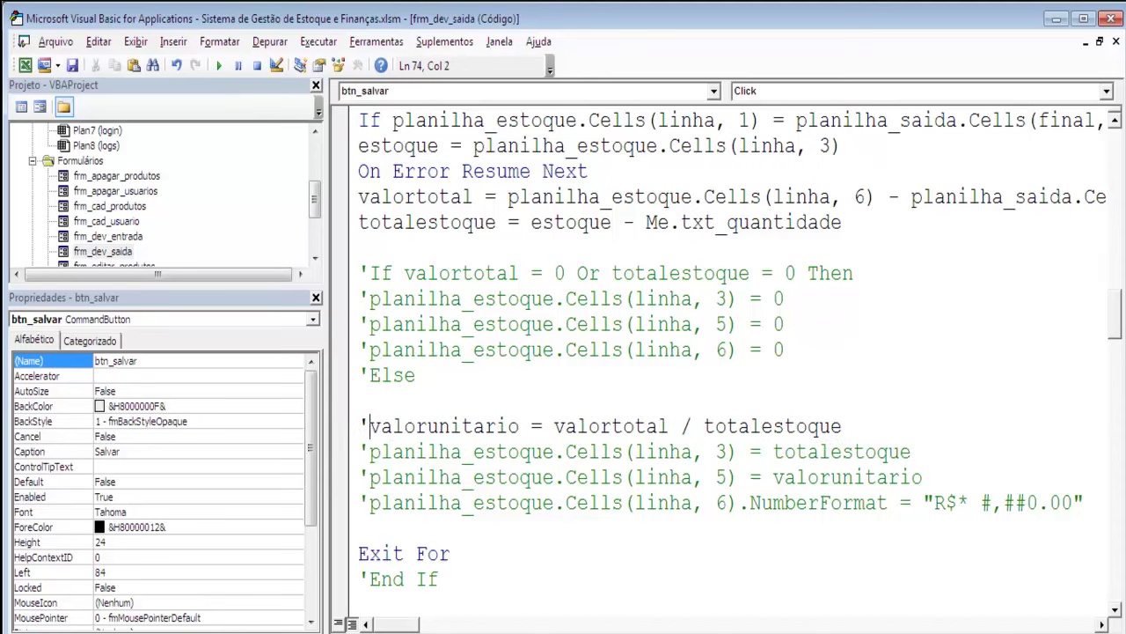
{"action": "left_click", "coordinate": [393, 377]}
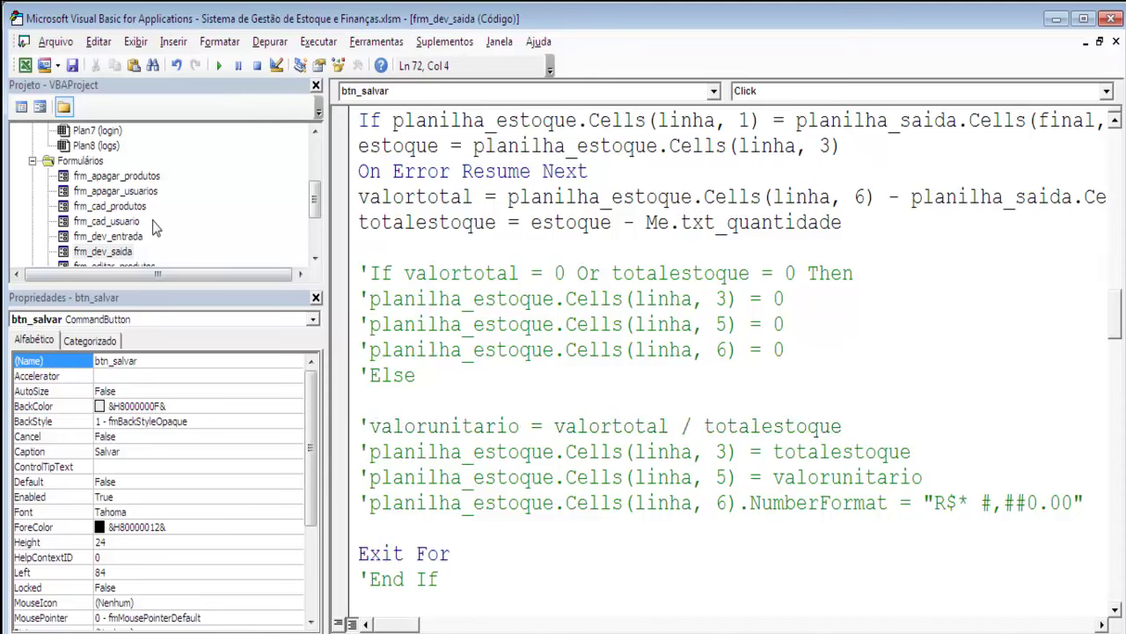
Review frm_dev_entrada's valorunitario and column 3, 5, 6 lines, then return to the Estoque sheet
{"action": "left_click", "coordinate": [116, 239]}
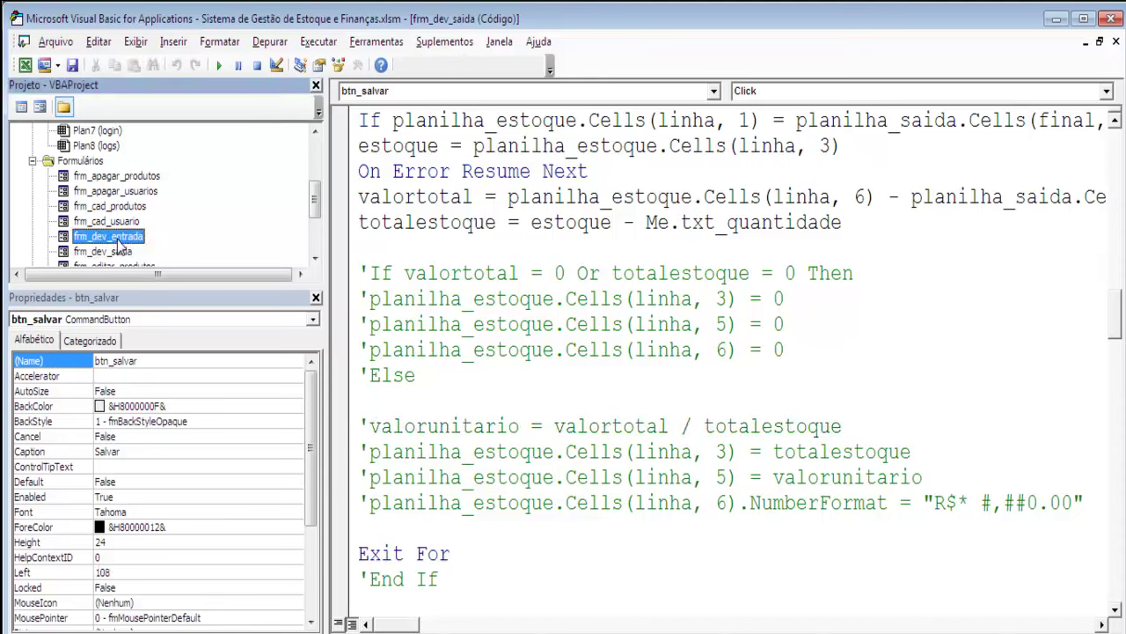
{"action": "key", "text": "F7"}
{"action": "left_click_drag", "start_coordinate": [796, 324], "coordinate": [866, 349]}
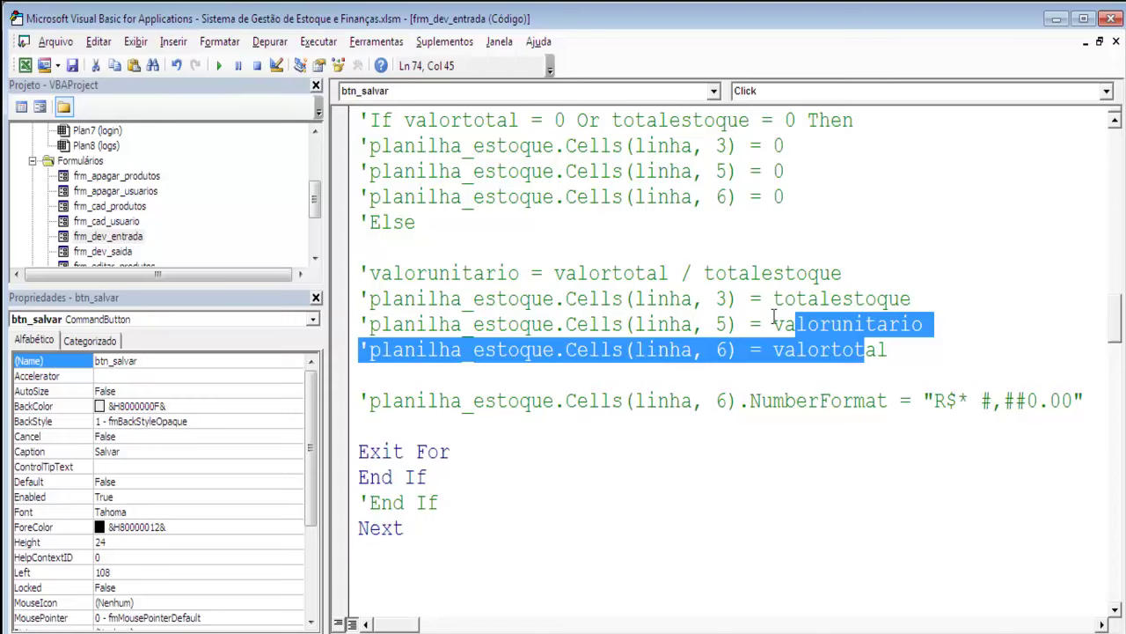
{"action": "scroll", "coordinate": [719, 326], "scroll_direction": "up", "scroll_amount": 1}
{"action": "scroll", "coordinate": [718, 327], "scroll_direction": "up", "scroll_amount": 1}
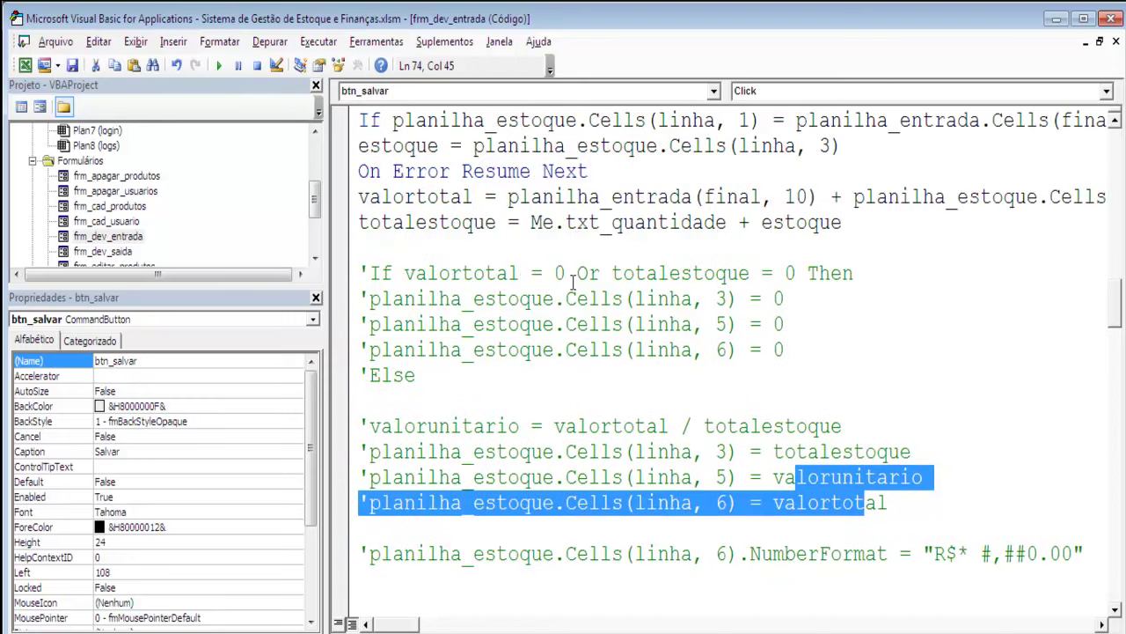
{"action": "scroll", "coordinate": [719, 326], "scroll_direction": "up", "scroll_amount": 1}
{"action": "scroll", "coordinate": [522, 327], "scroll_direction": "down", "scroll_amount": 1}
{"action": "scroll", "coordinate": [541, 374], "scroll_direction": "down", "scroll_amount": 1}
{"action": "key", "text": "alt+F11"}
{"action": "left_click_drag", "start_coordinate": [278, 250], "coordinate": [316, 334]}
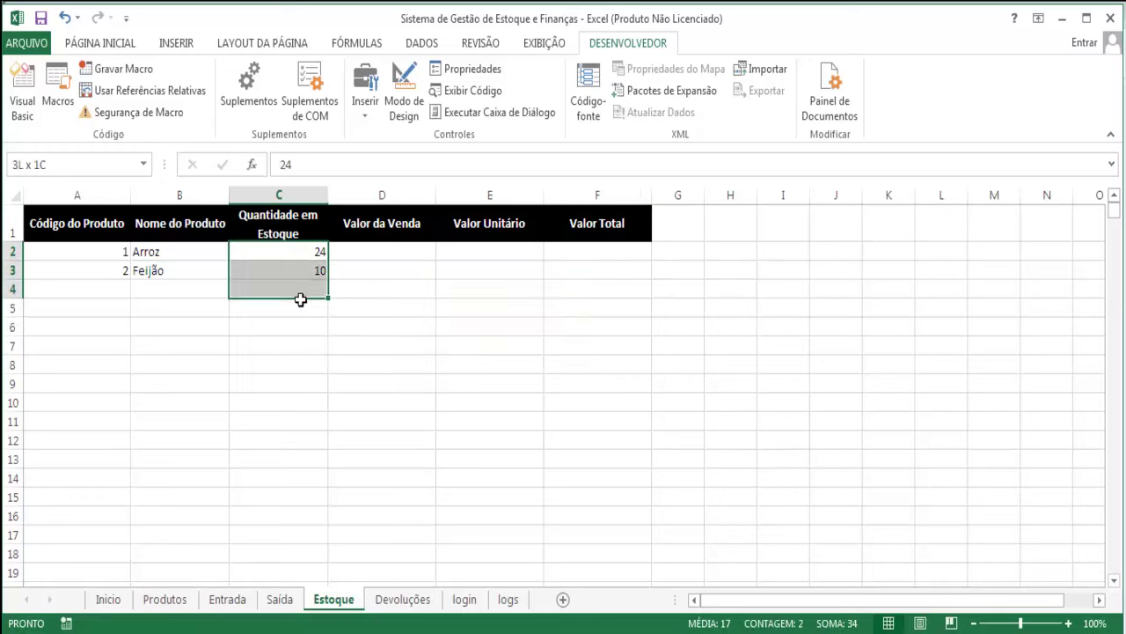
On the Estoque sheet, select D2:F5 to confirm Feijão shows 10 and the value columns are blank
{"action": "left_click_drag", "start_coordinate": [381, 251], "coordinate": [590, 306]}
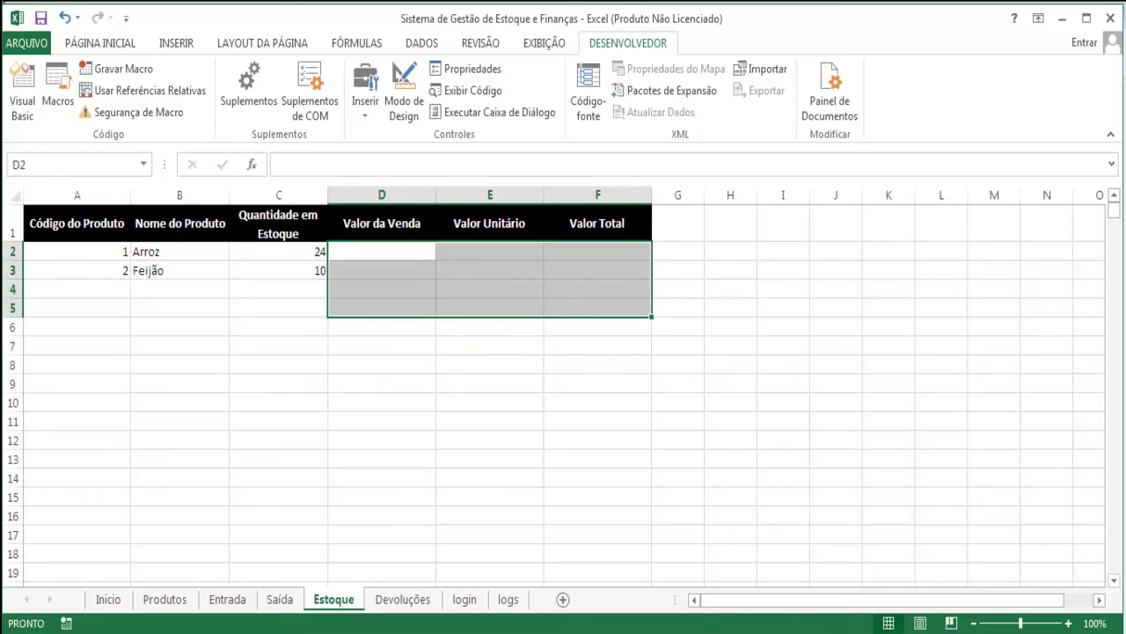